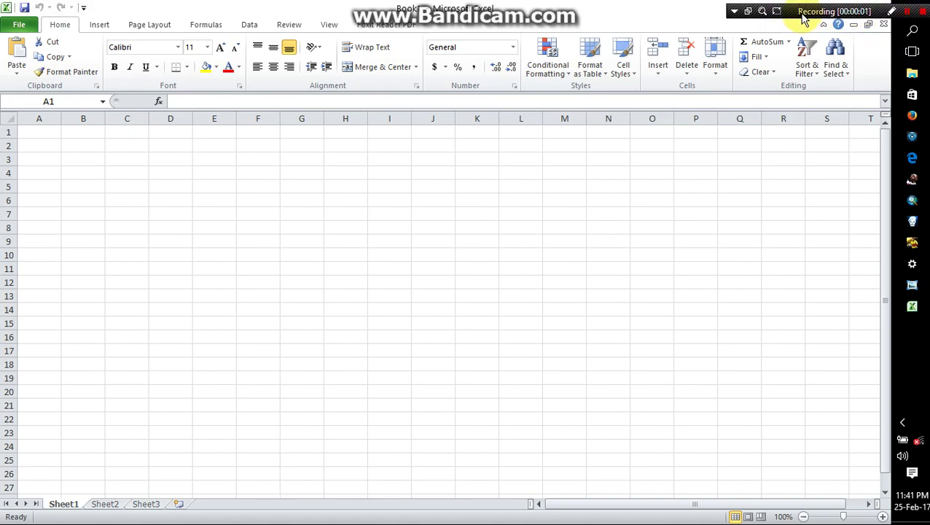
- Bring the blank Book1 workbook forward and open Excel's File backstage view
drag(801, 15, 894, 9)
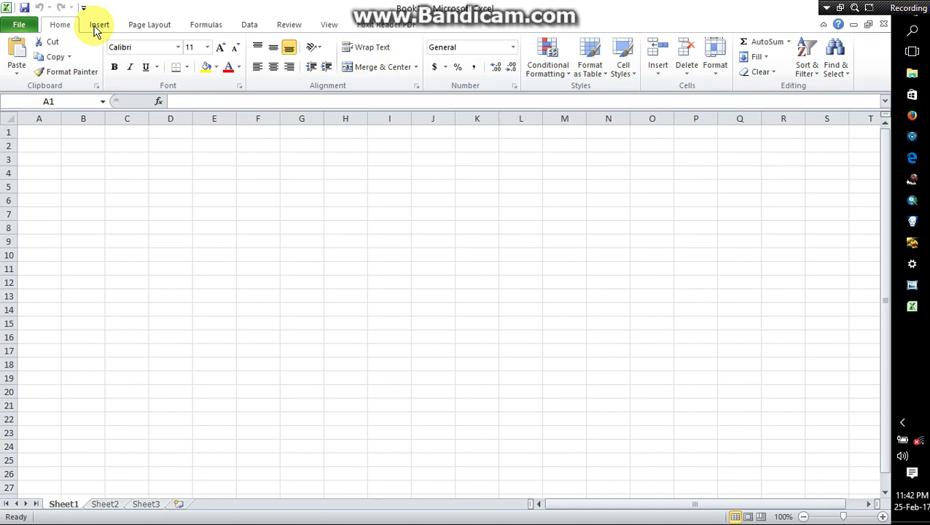
click(19, 27)
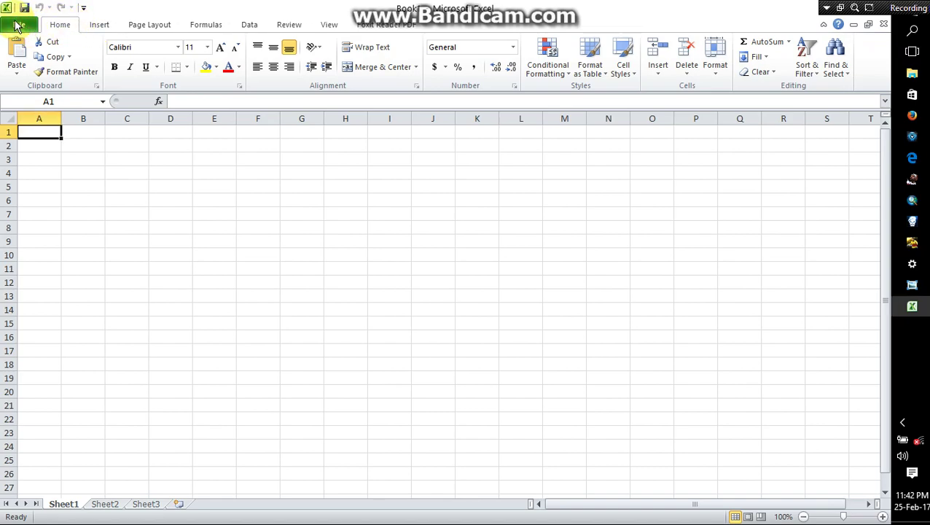
click(19, 26)
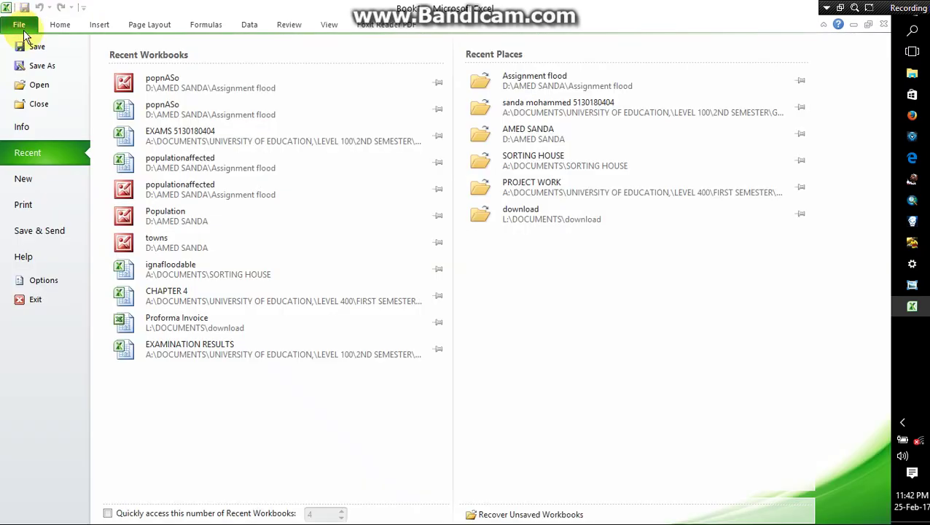
- In the Open dialog, browse to the Sekyere East flood folder on drive D:
click(41, 85)
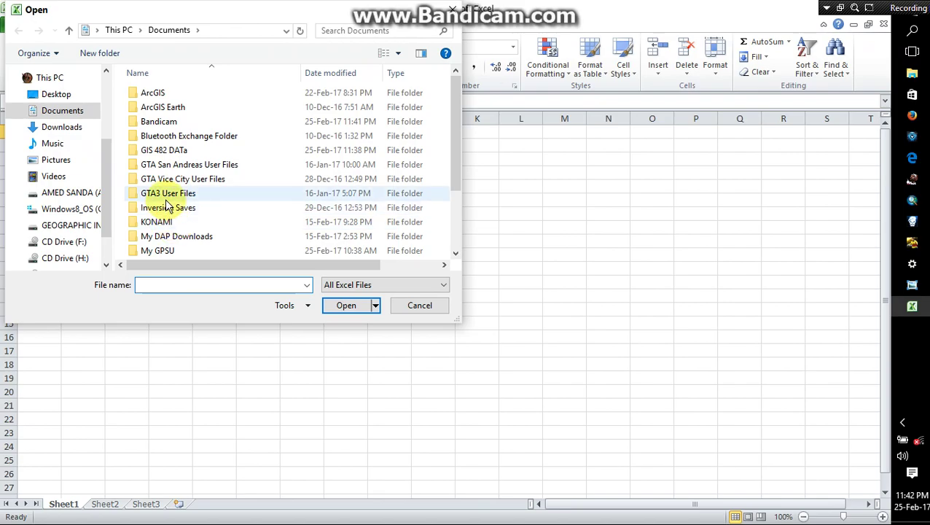
scroll(155, 195, down, 2)
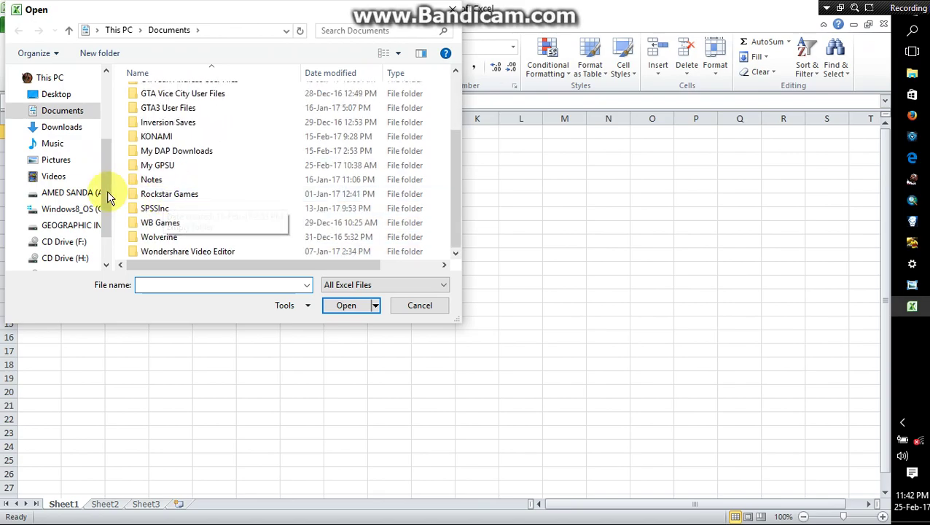
click(76, 223)
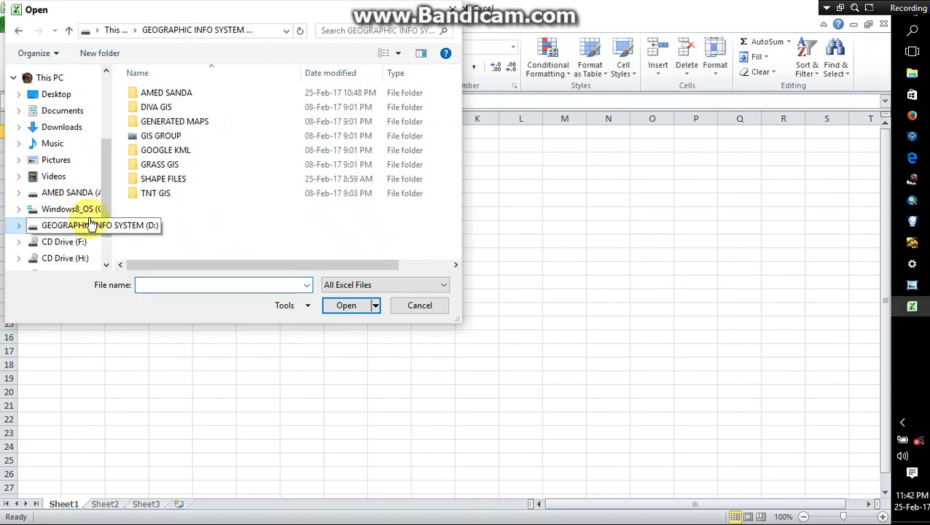
double_click(167, 98)
scroll(163, 169, down, 1)
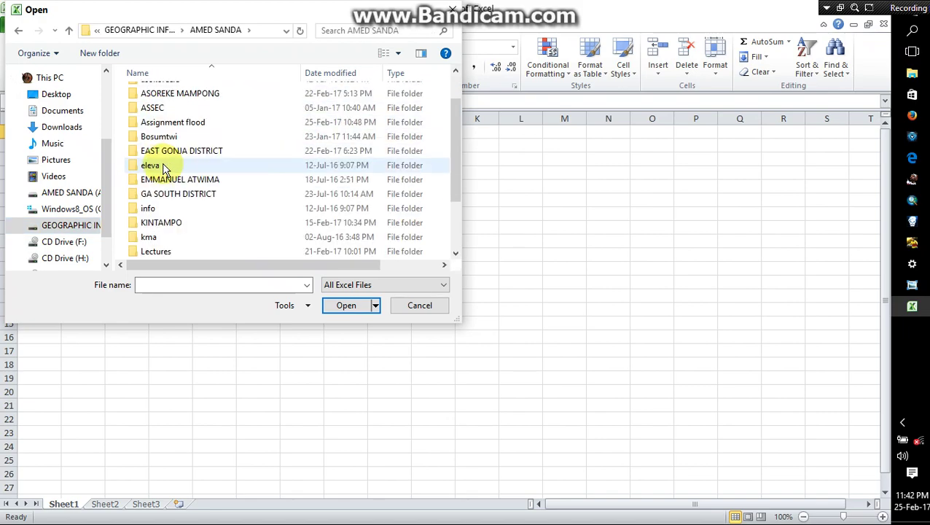
scroll(165, 184, down, 1)
scroll(164, 215, down, 1)
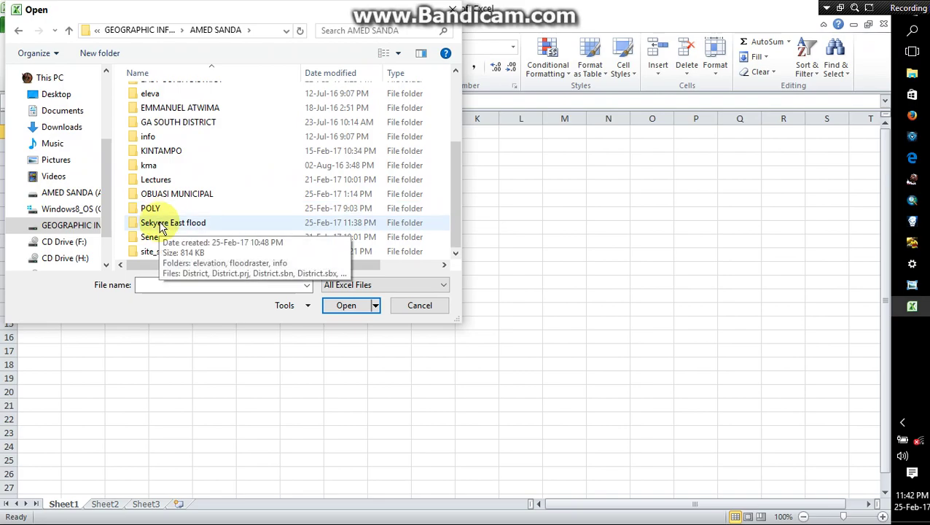
double_click(159, 225)
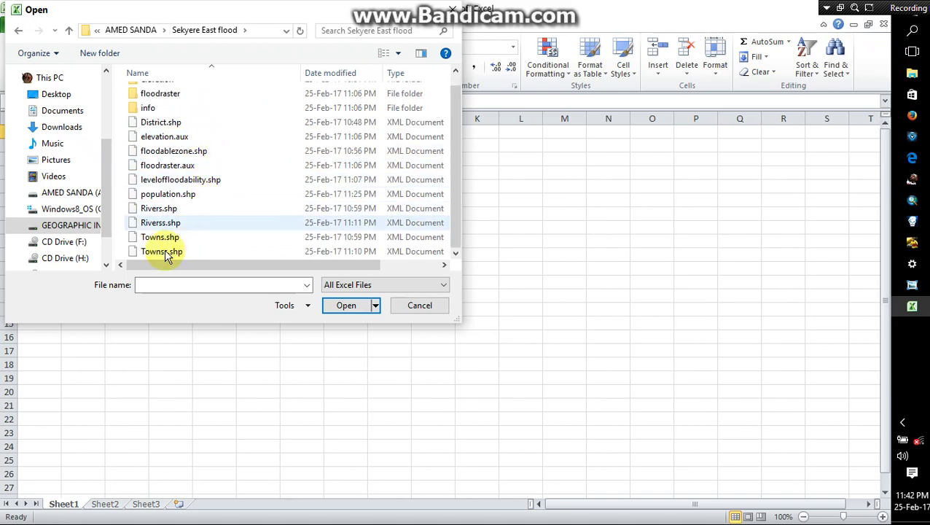
scroll(164, 235, up, 1)
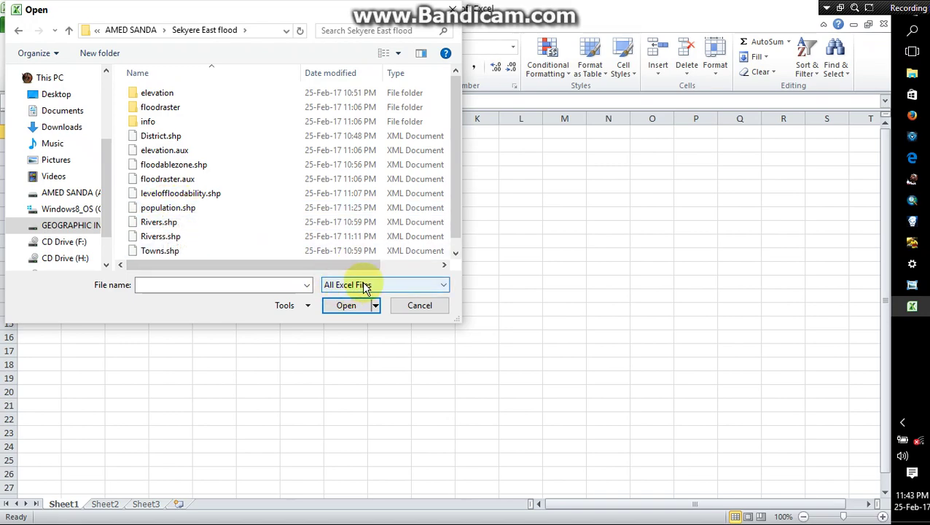
- Switch the file filter to All Files and open the population DBF table
click(389, 284)
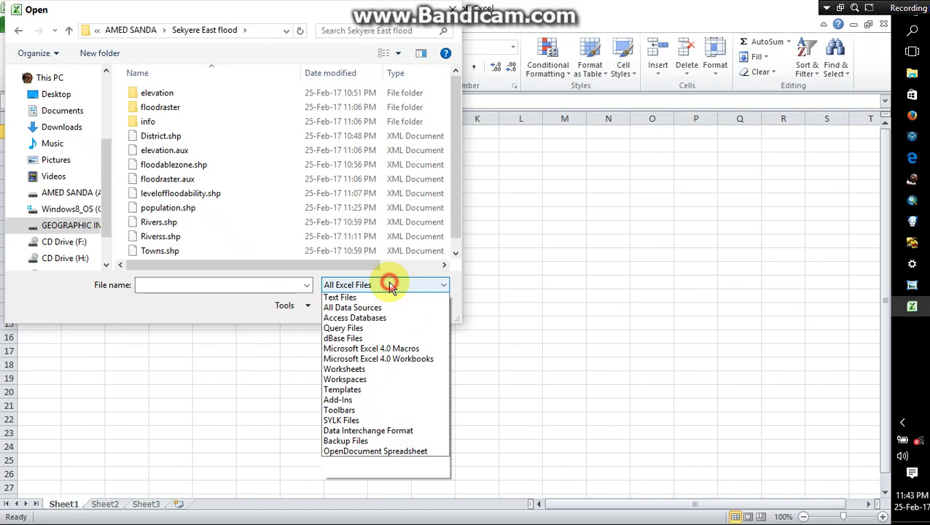
click(355, 300)
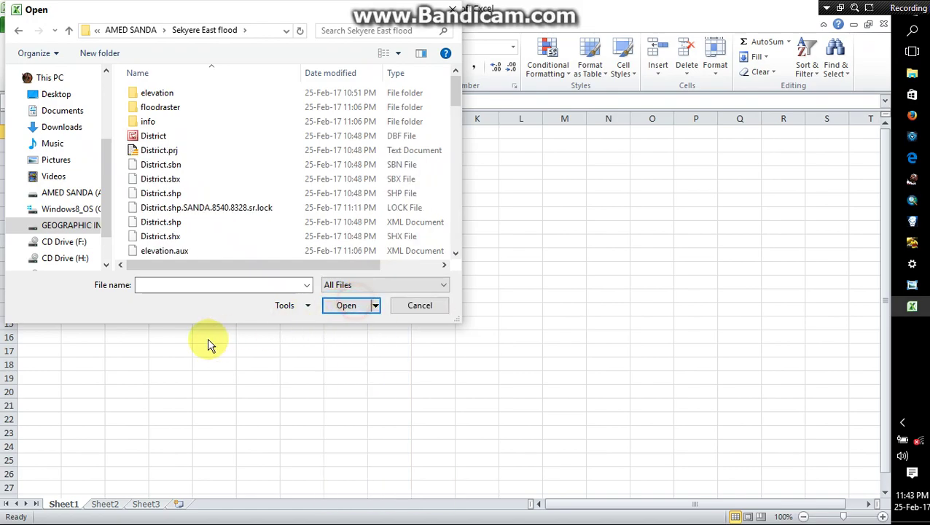
scroll(295, 219, down, 6)
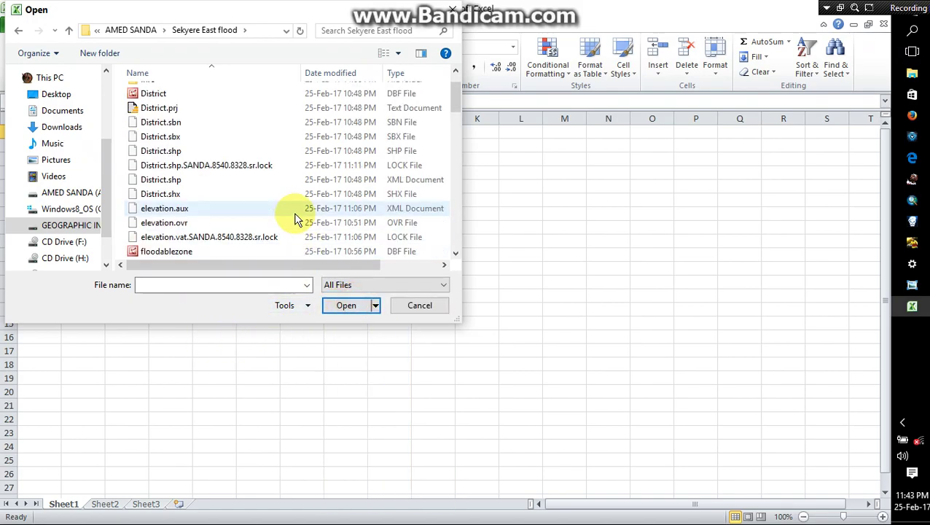
scroll(283, 219, down, 5)
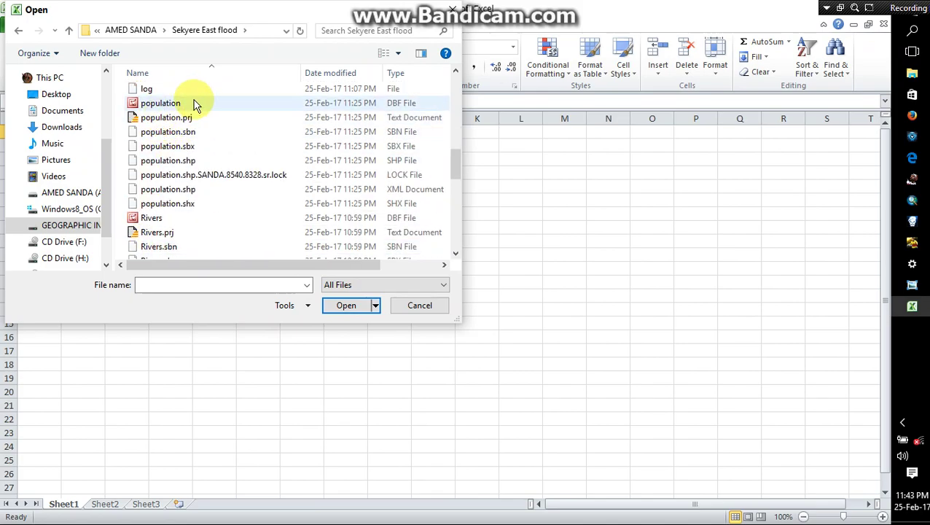
click(288, 97)
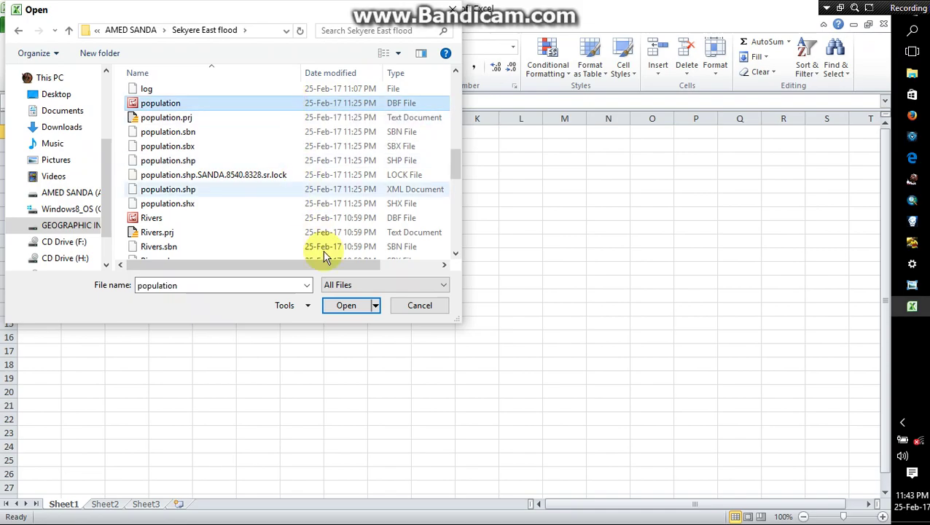
click(349, 306)
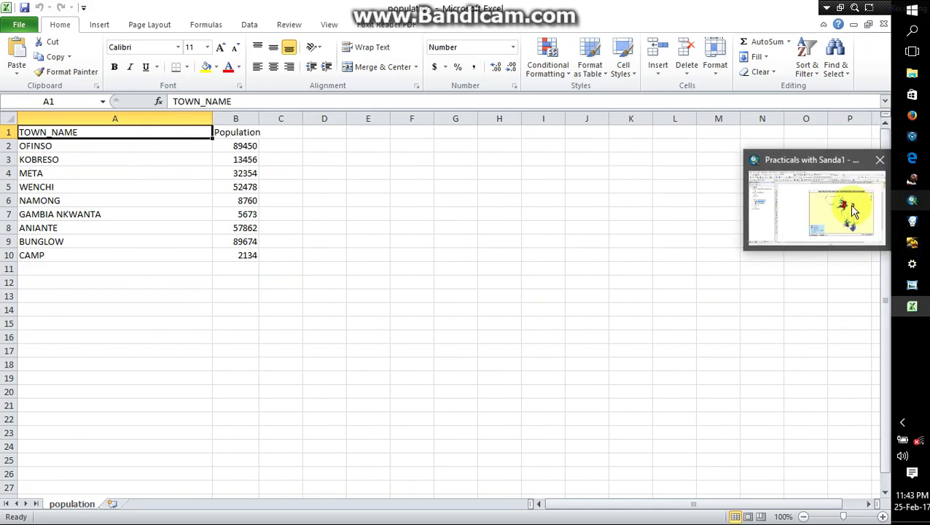
- Check the Population likely to be affected attribute table in ArcMap, then return to Excel
click(912, 200)
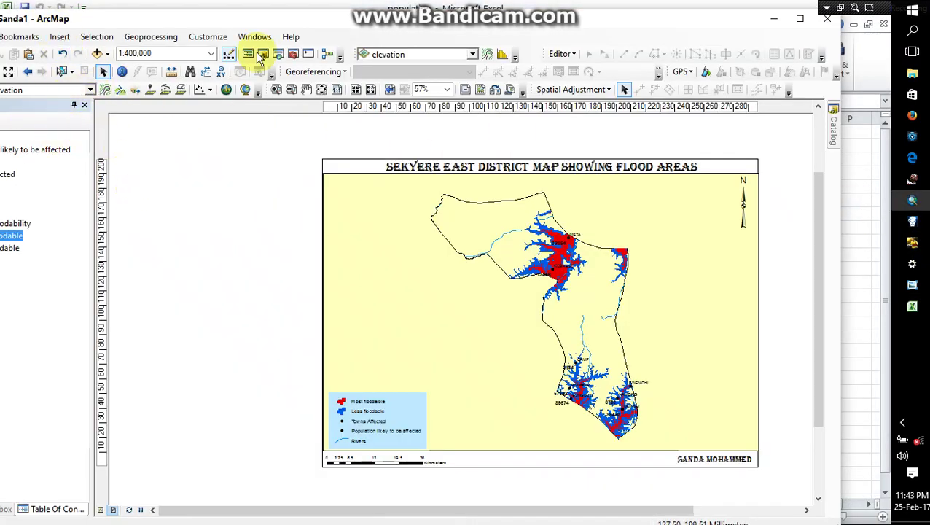
double_click(555, 19)
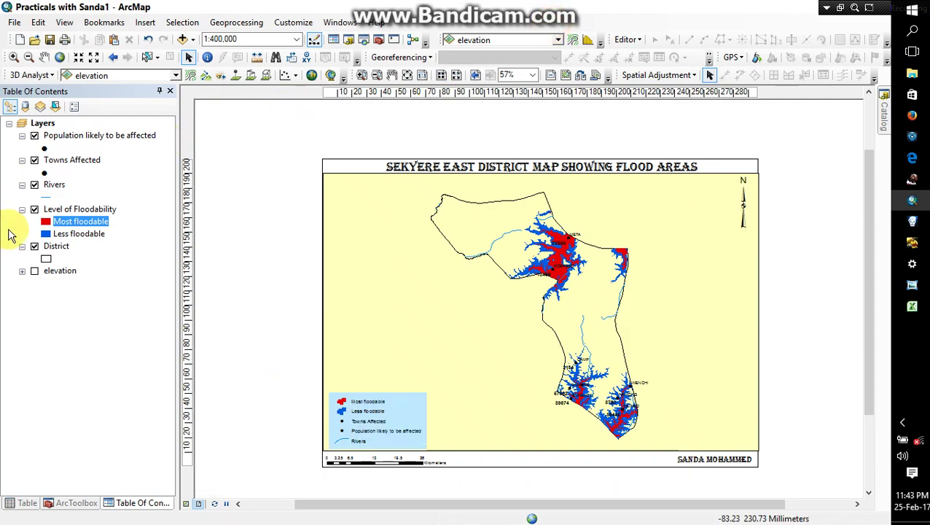
right_click(73, 142)
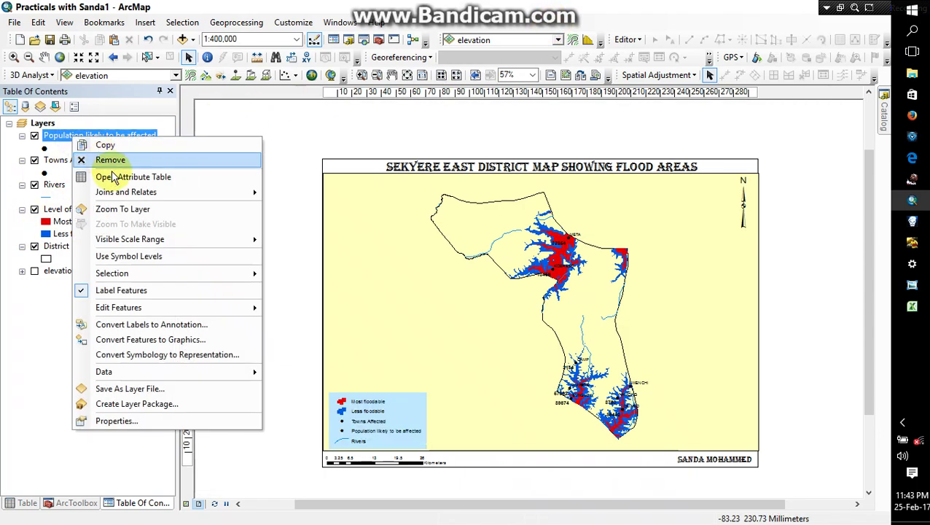
click(96, 176)
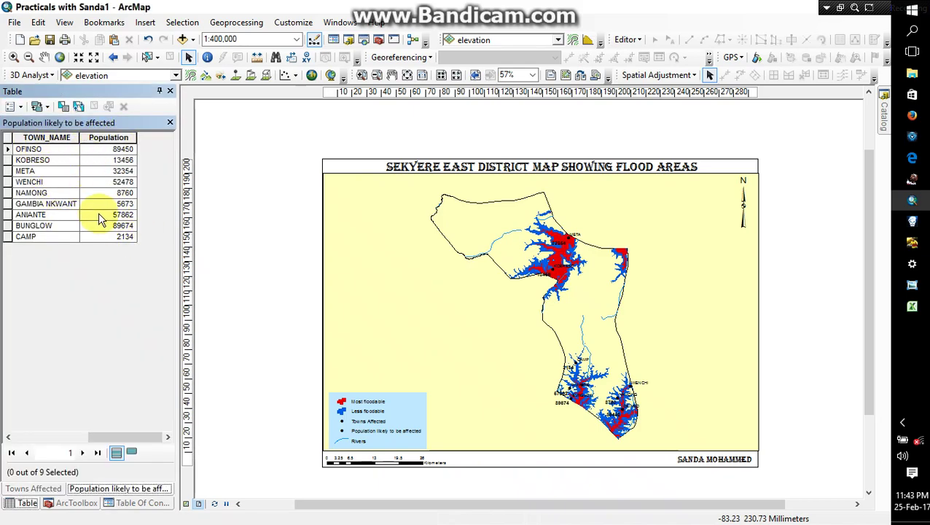
double_click(800, 7)
click(773, 22)
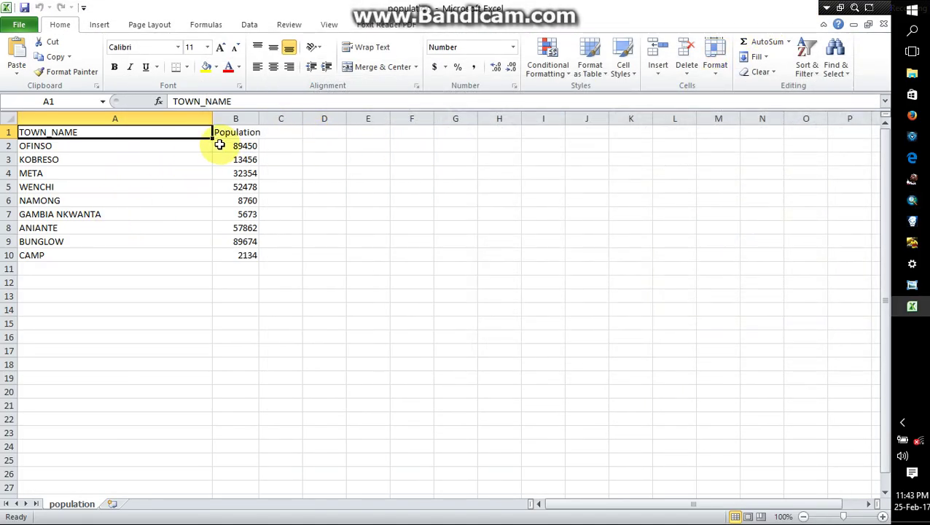
- AutoSum B2:B10 into B11 (351841), then select town names and populations A2:B10
drag(219, 144, 250, 250)
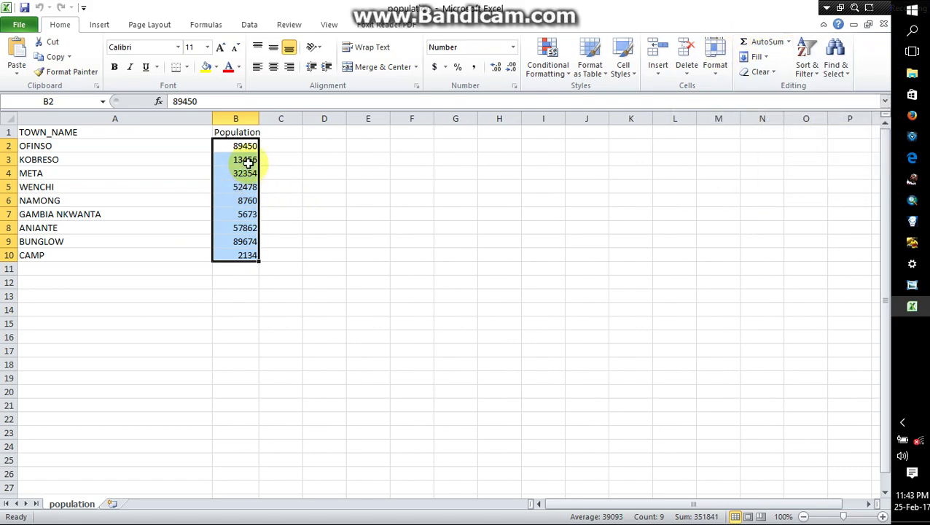
click(193, 145)
click(226, 144)
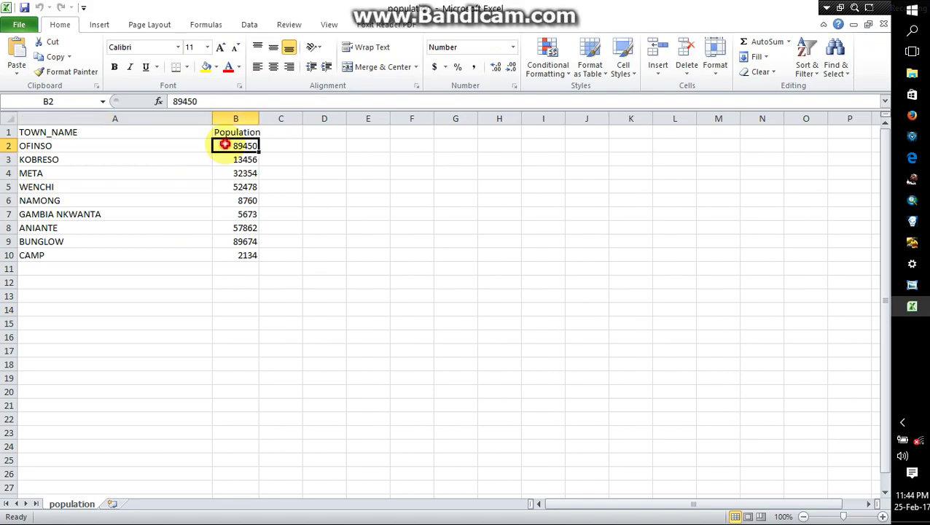
drag(225, 145, 249, 253)
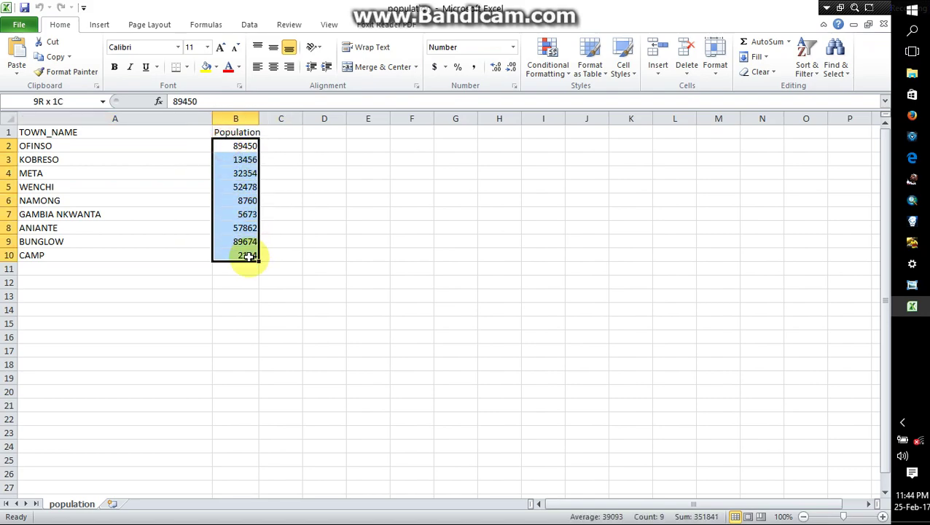
click(762, 42)
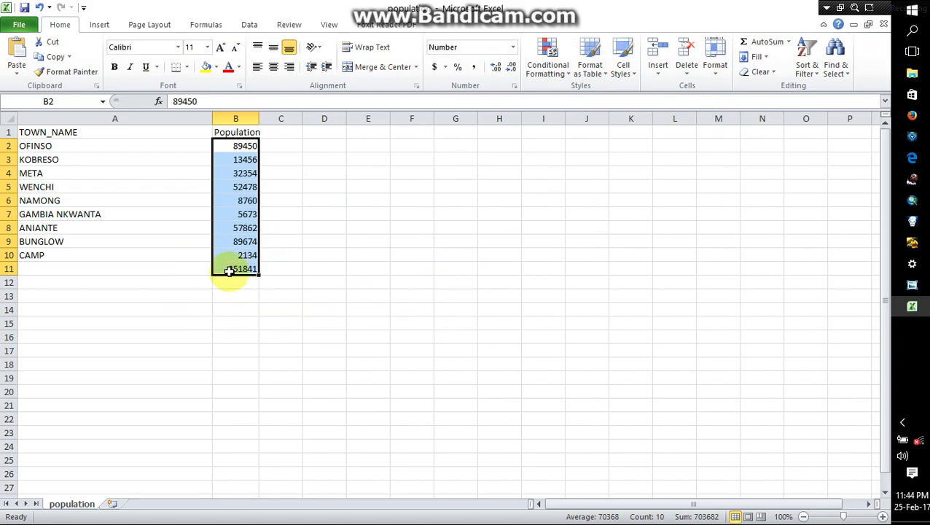
click(178, 268)
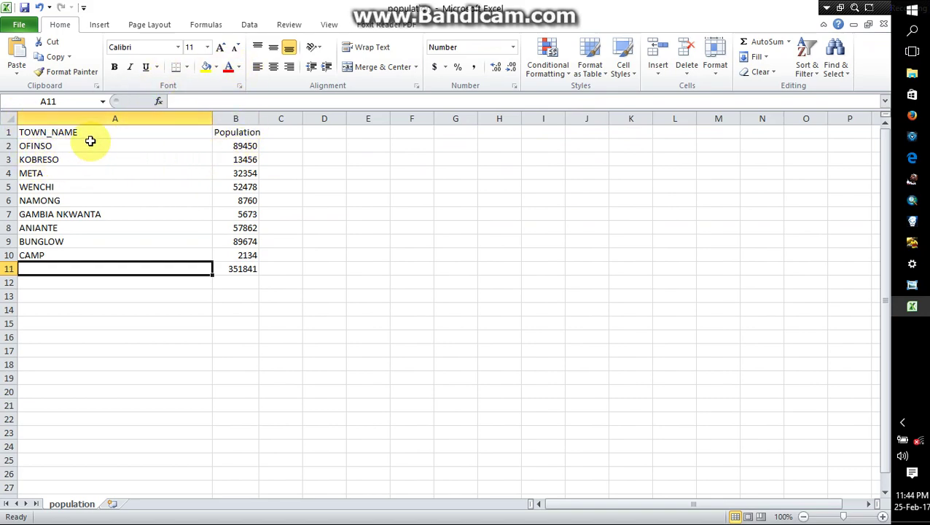
click(24, 146)
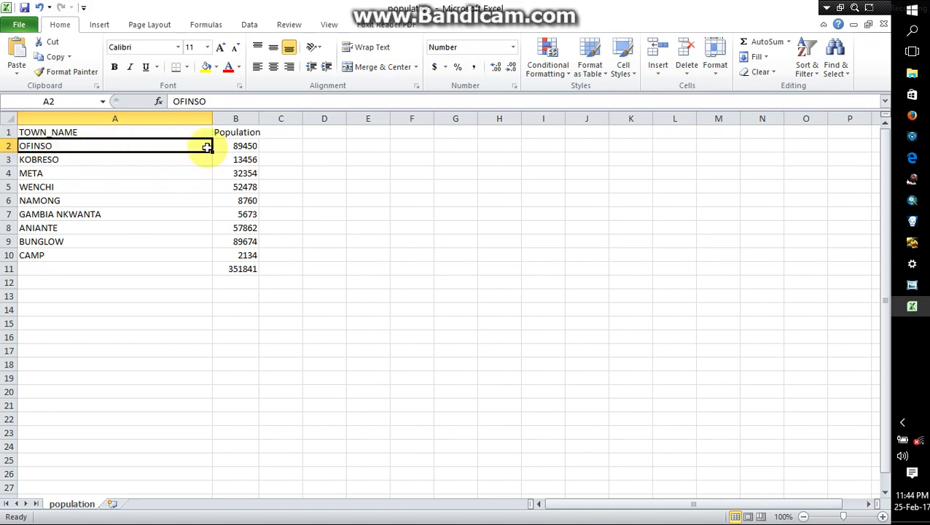
drag(207, 146, 235, 253)
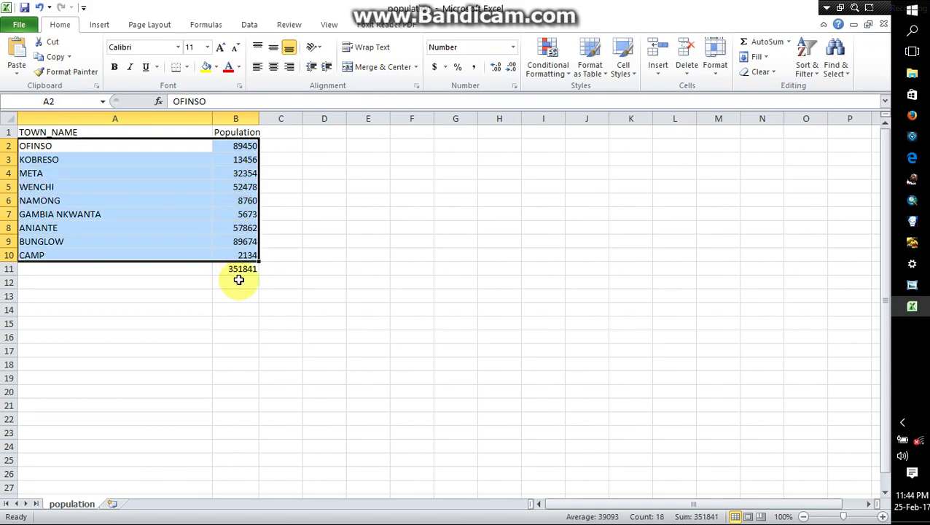
- Insert an exploded 3-D pie of town populations with Layout 1 name-and-percentage labels
click(99, 25)
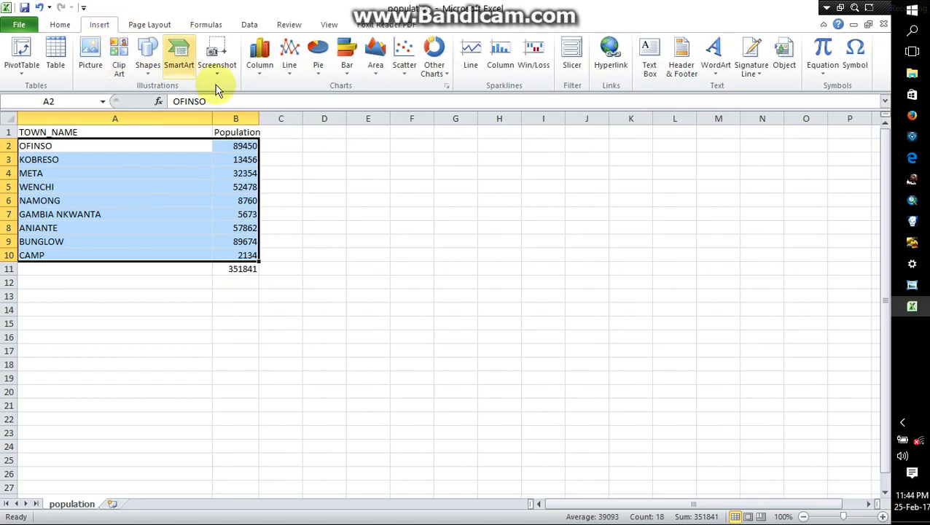
click(321, 62)
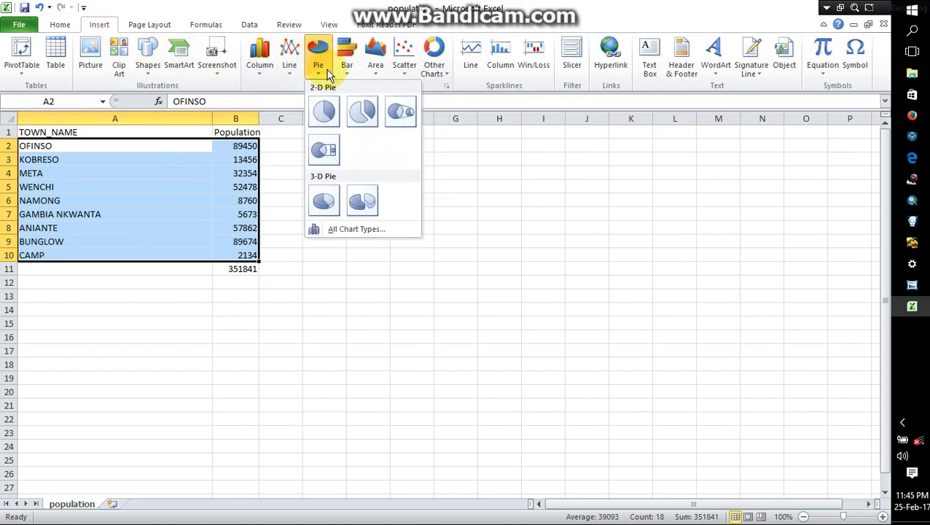
click(359, 205)
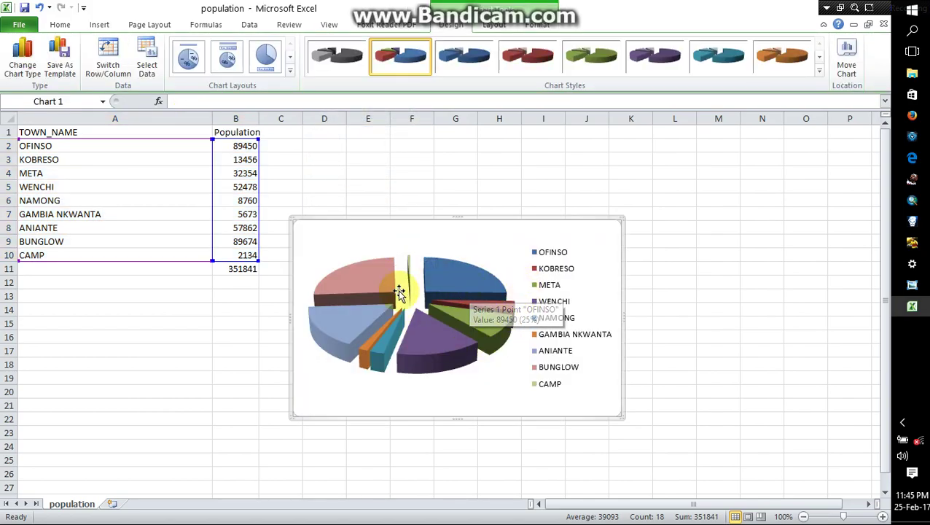
mouse_move(470, 326)
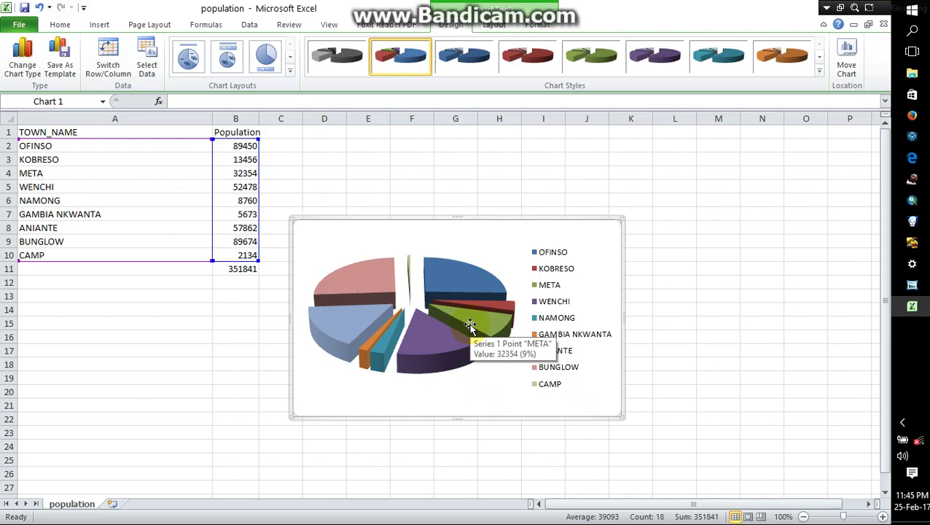
click(222, 59)
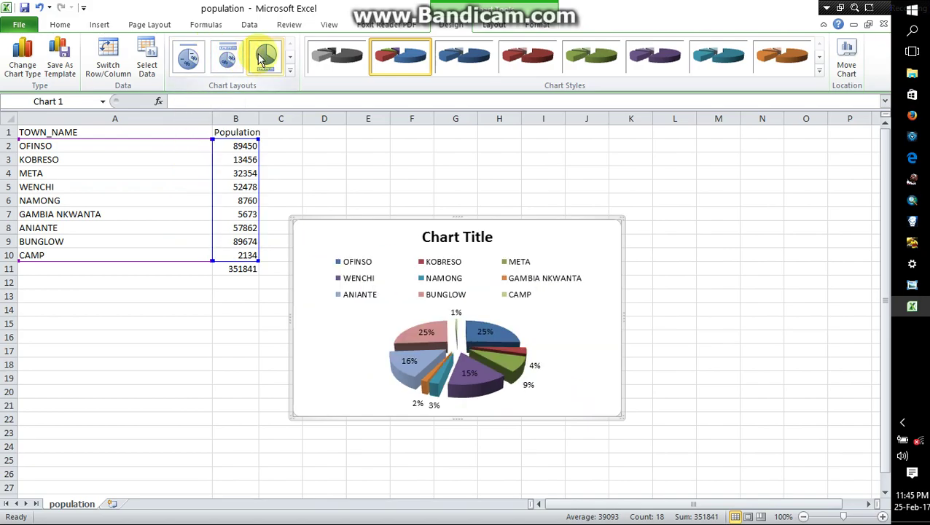
click(188, 58)
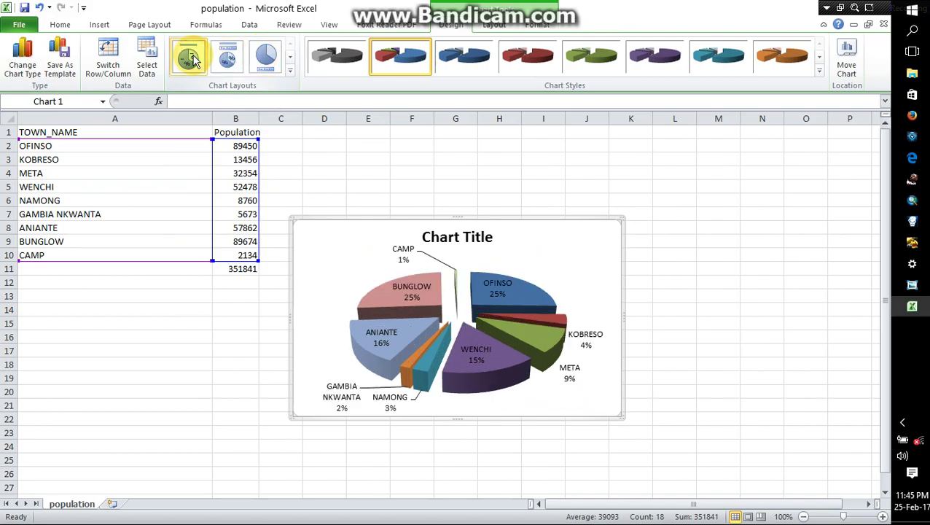
- Change the chart to a line chart showing value labels and a legend
click(22, 65)
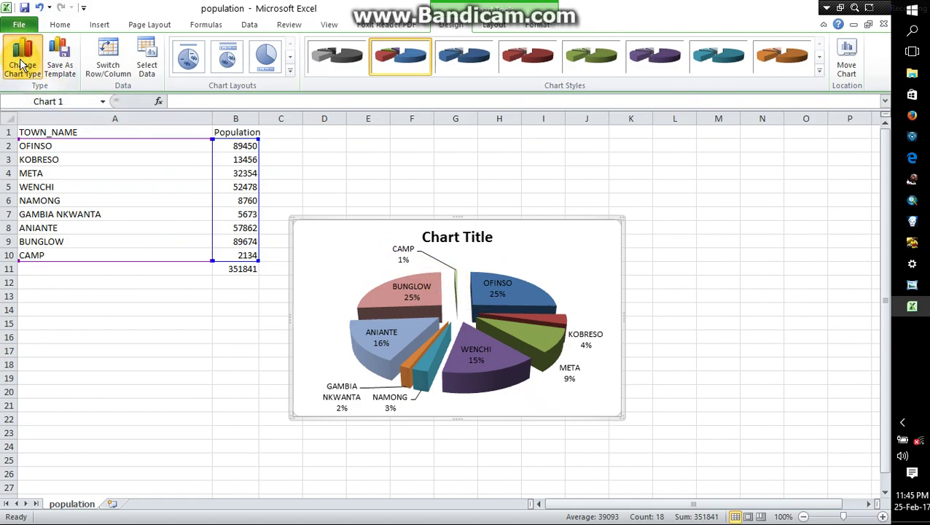
scroll(664, 379, down, 10)
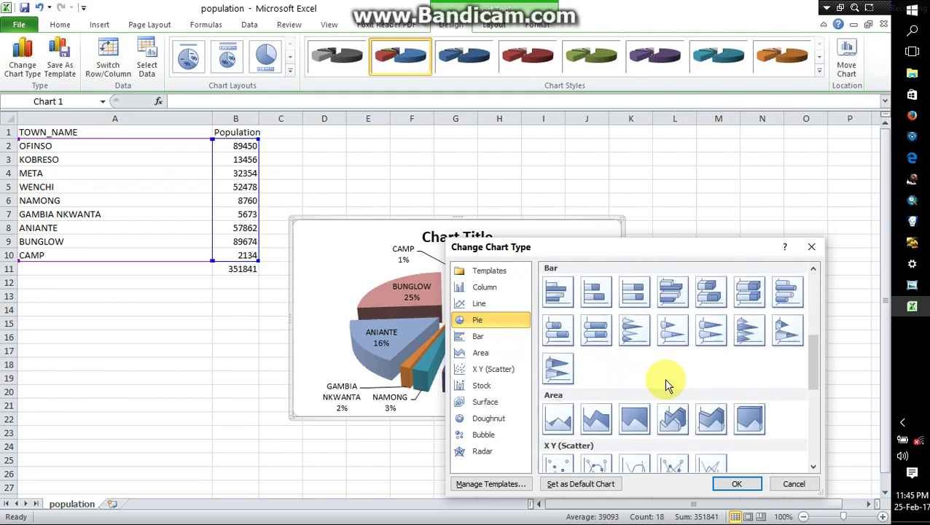
scroll(619, 384, up, 5)
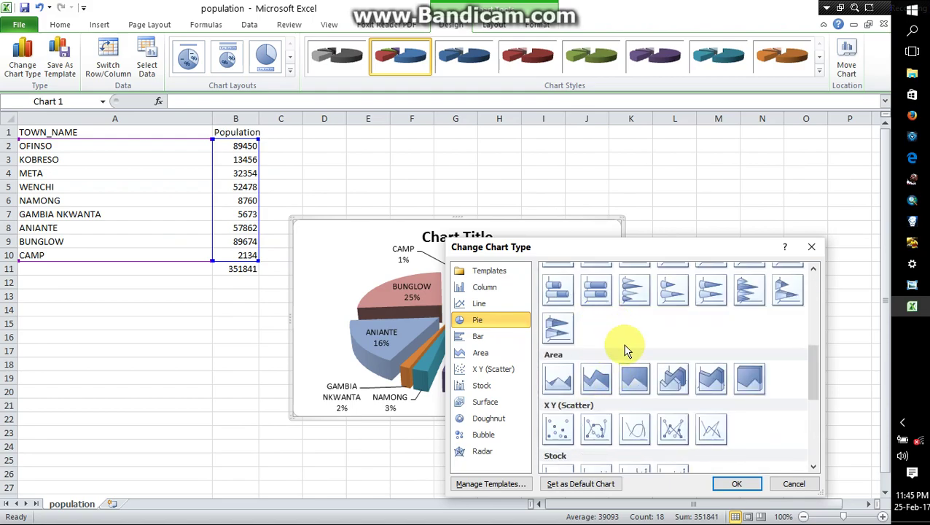
scroll(620, 383, up, 3)
scroll(627, 388, up, 2)
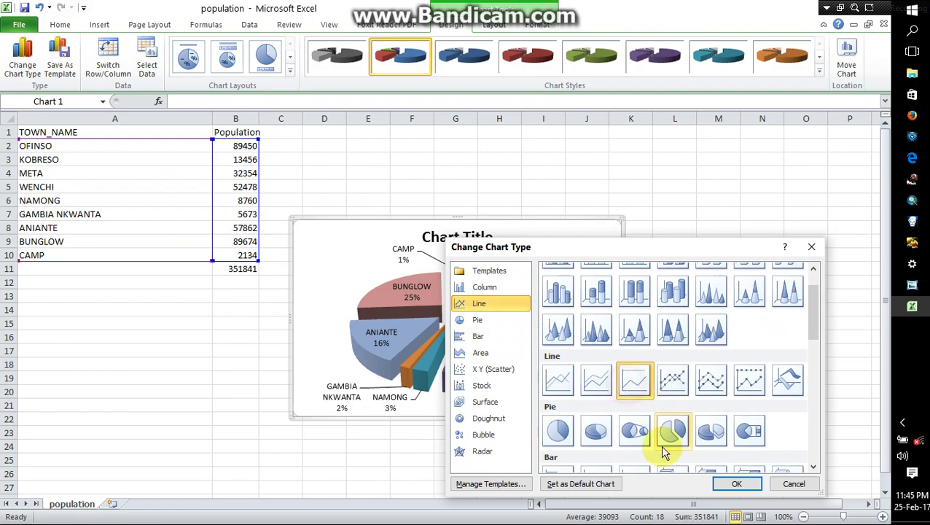
click(723, 483)
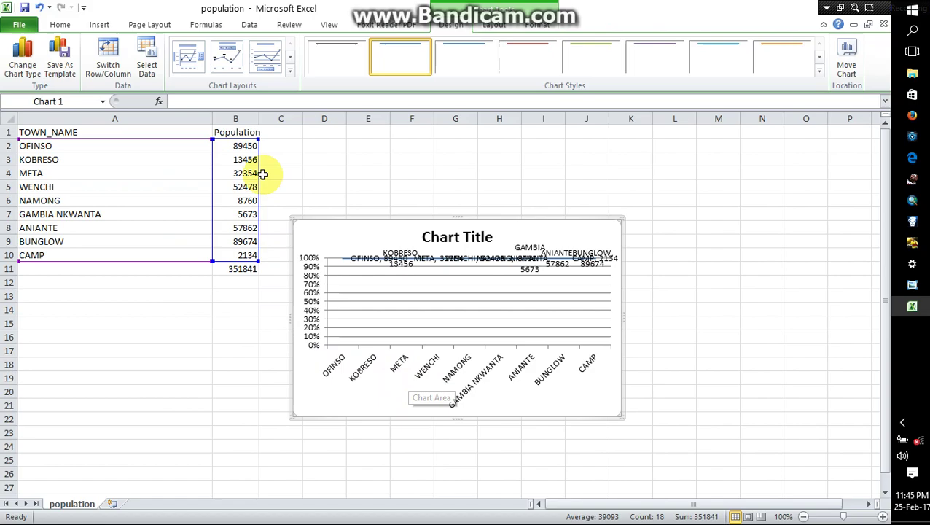
click(226, 69)
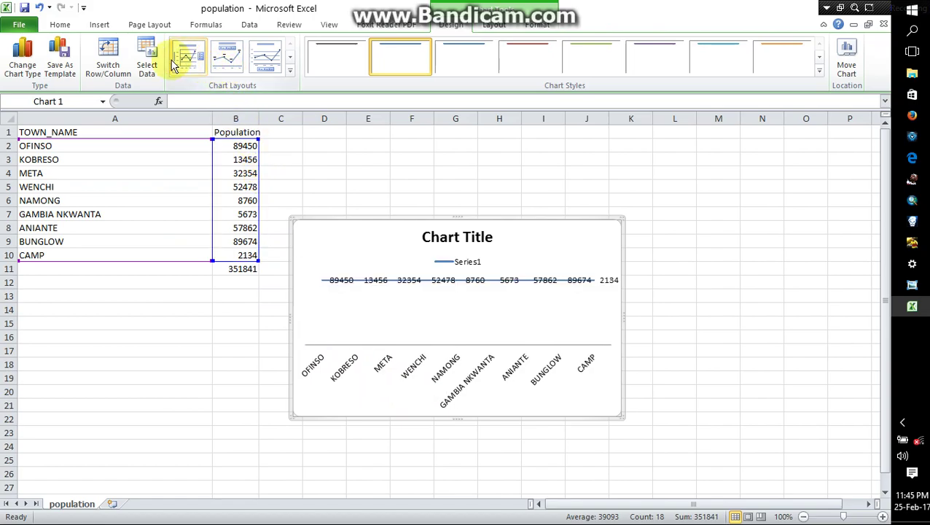
- Change the chart type to the second horizontal bar variant
click(22, 60)
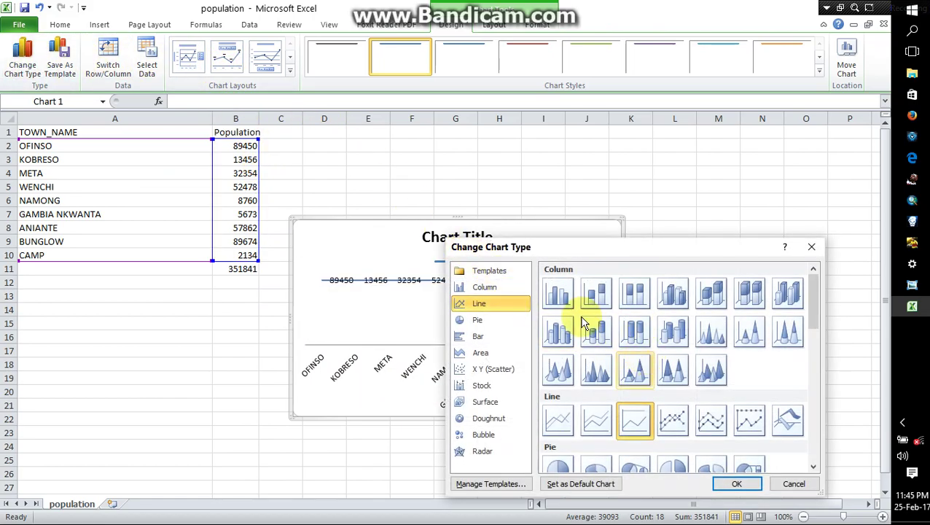
scroll(622, 336, down, 4)
scroll(621, 345, up, 2)
scroll(615, 349, up, 2)
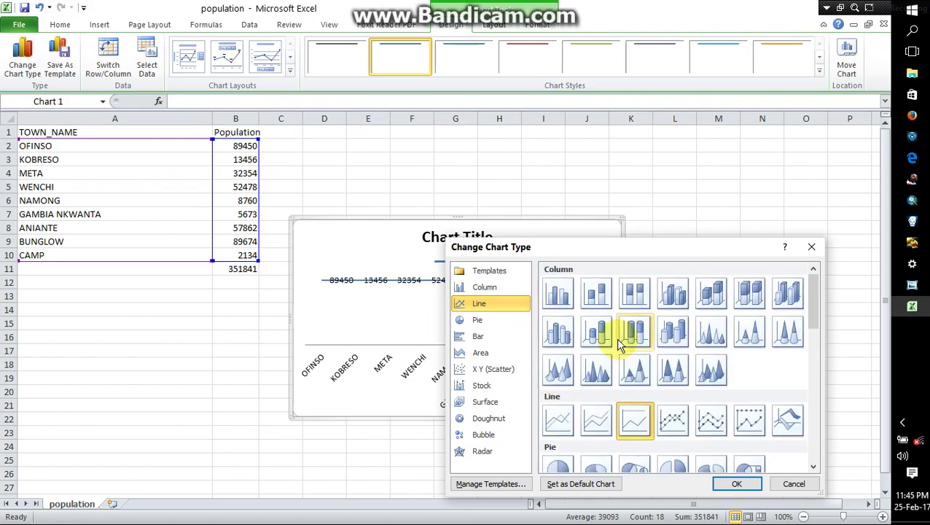
scroll(641, 338, down, 2)
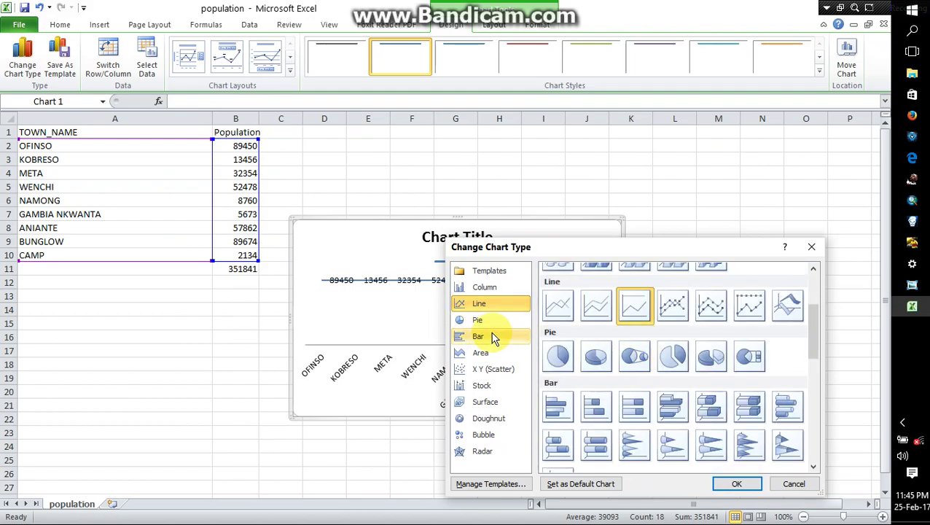
click(481, 335)
scroll(631, 419, down, 3)
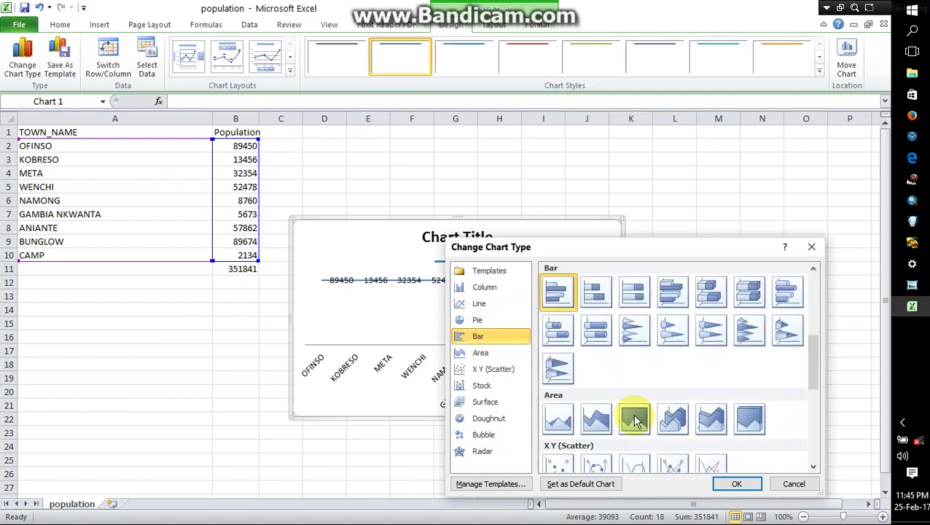
click(599, 295)
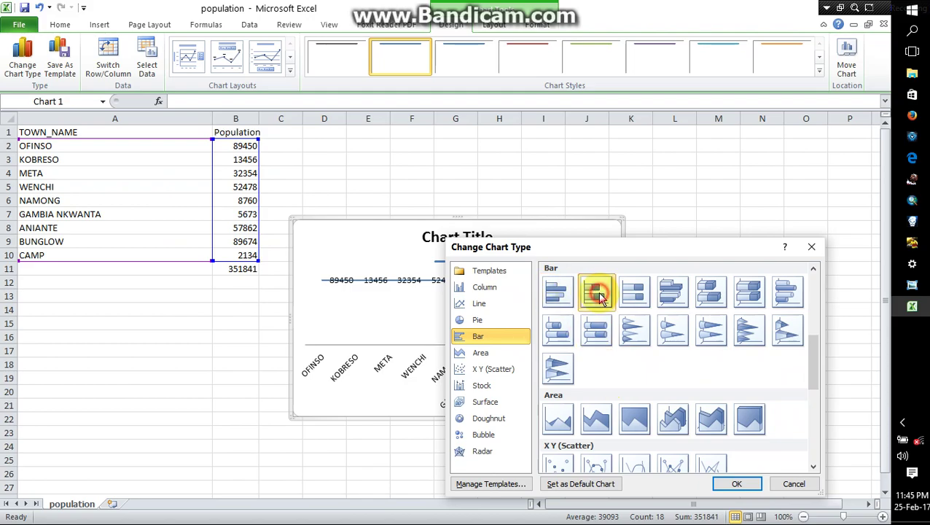
click(737, 484)
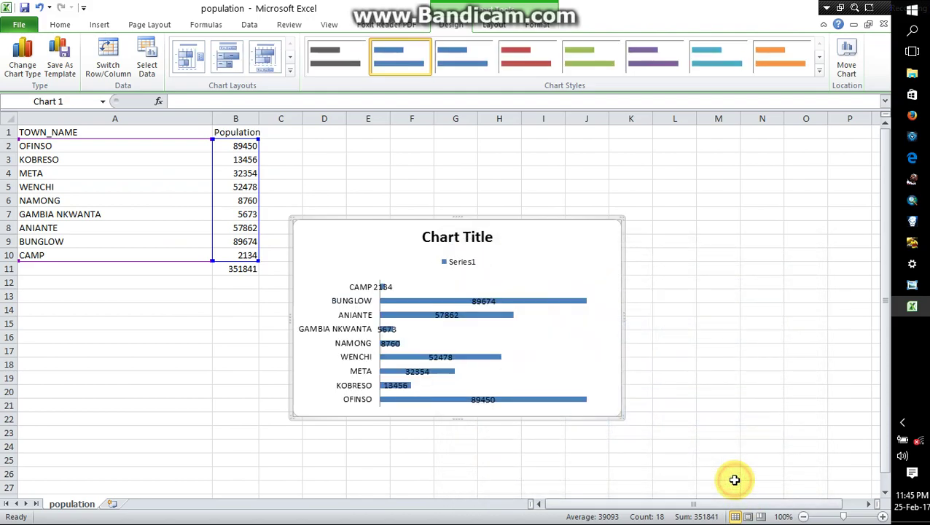
- Apply the dark-background chart style with orange bars
click(520, 57)
click(615, 55)
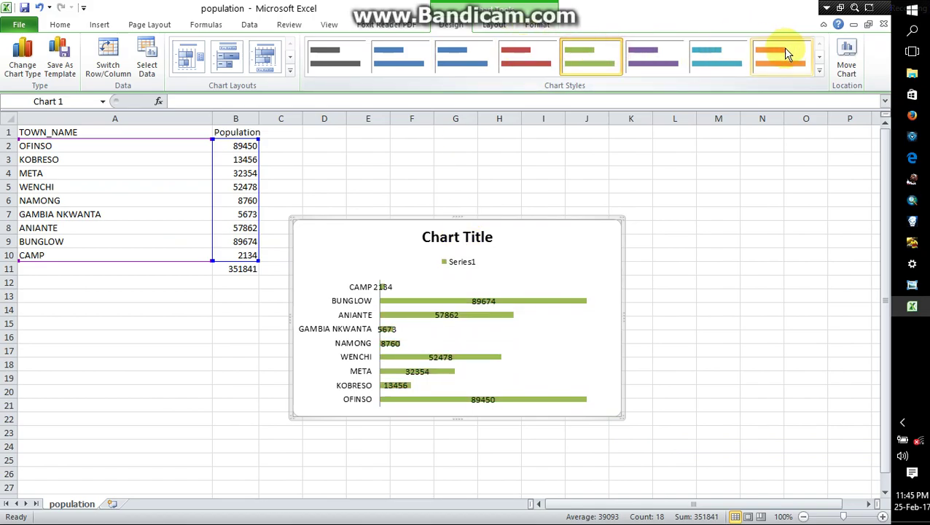
click(819, 57)
click(819, 57)
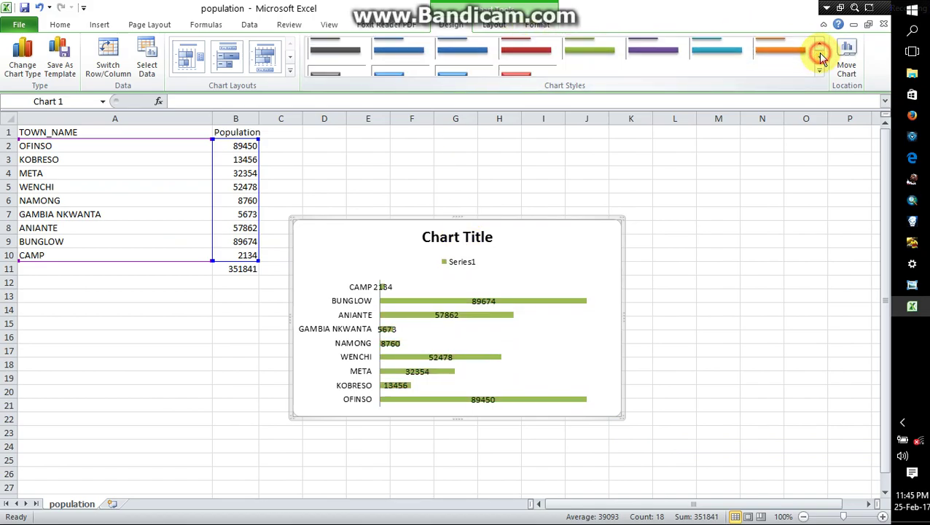
click(820, 58)
click(819, 58)
click(820, 58)
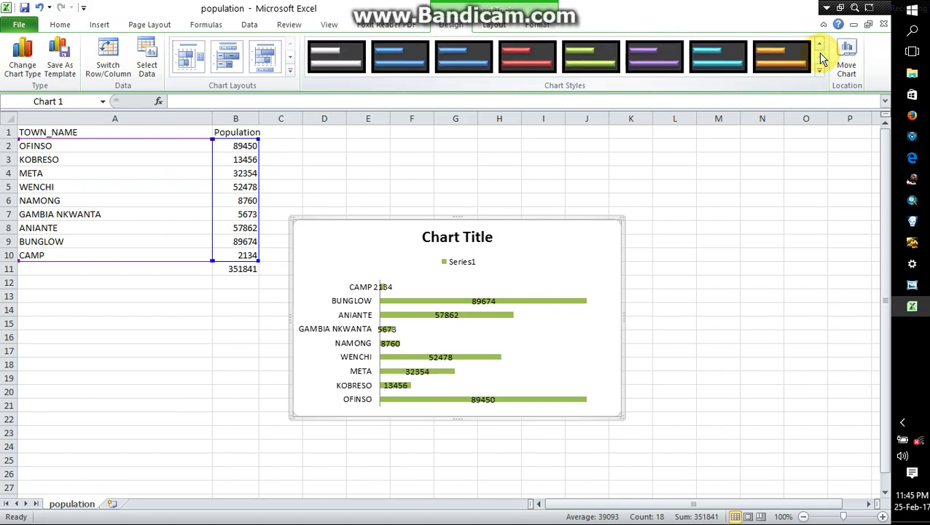
click(763, 57)
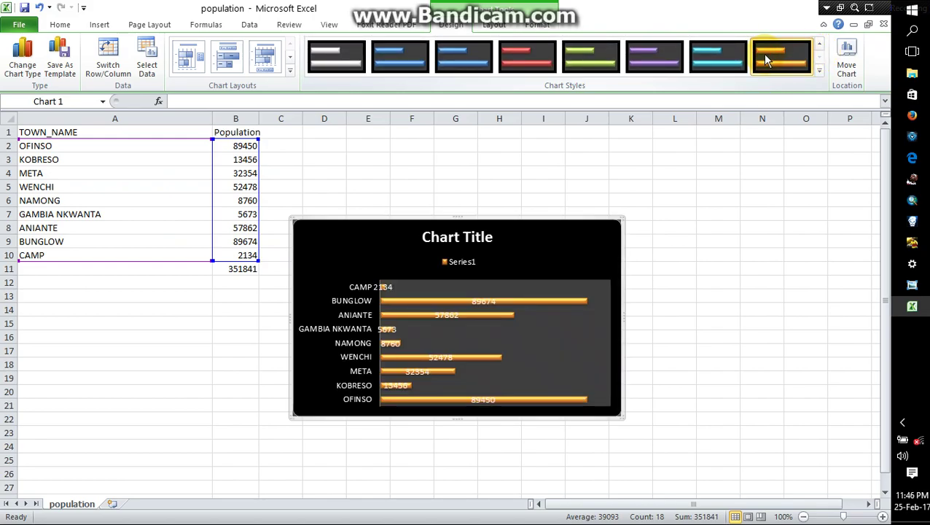
- Try several chart layouts and settle on a plain one without axis titles, legend at right
click(269, 63)
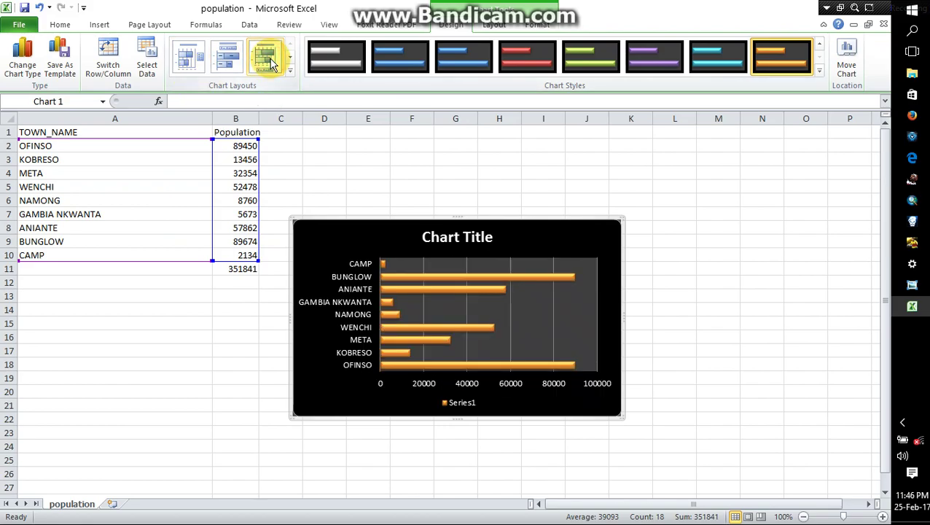
click(221, 64)
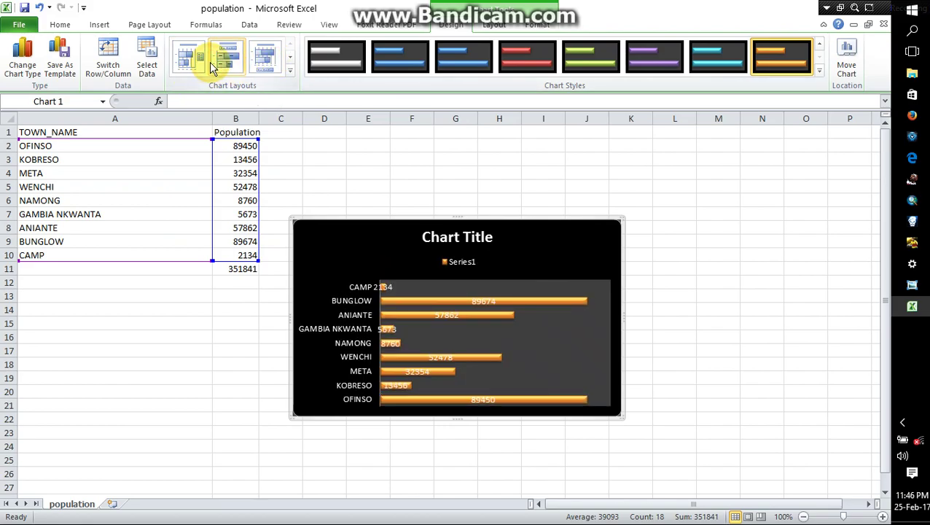
click(184, 64)
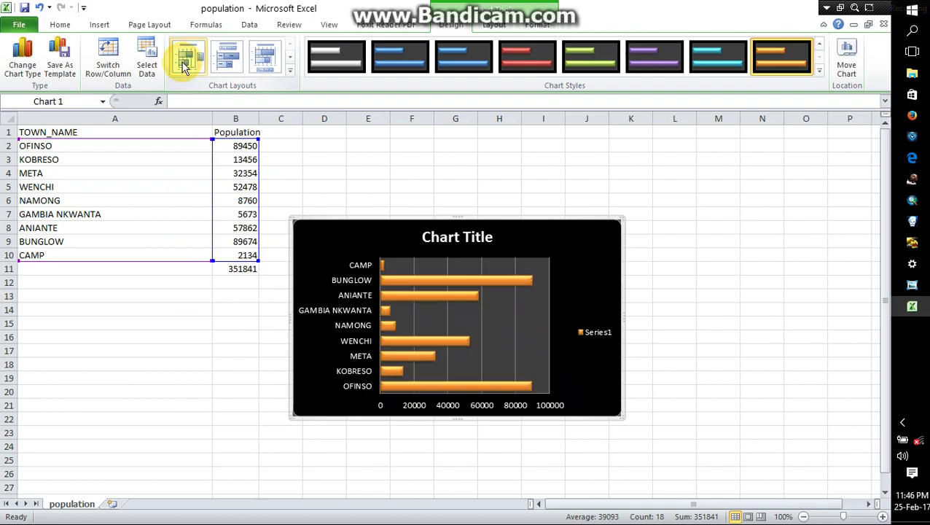
click(222, 61)
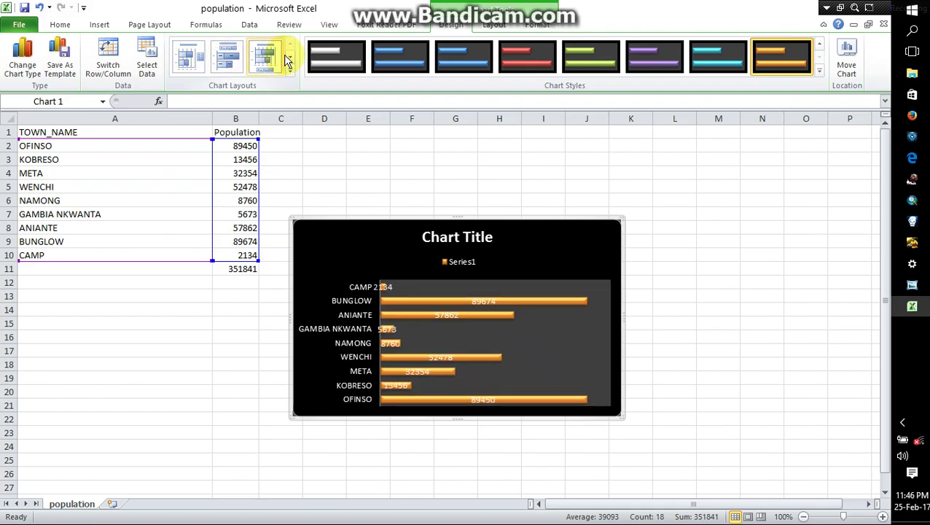
click(290, 59)
click(264, 59)
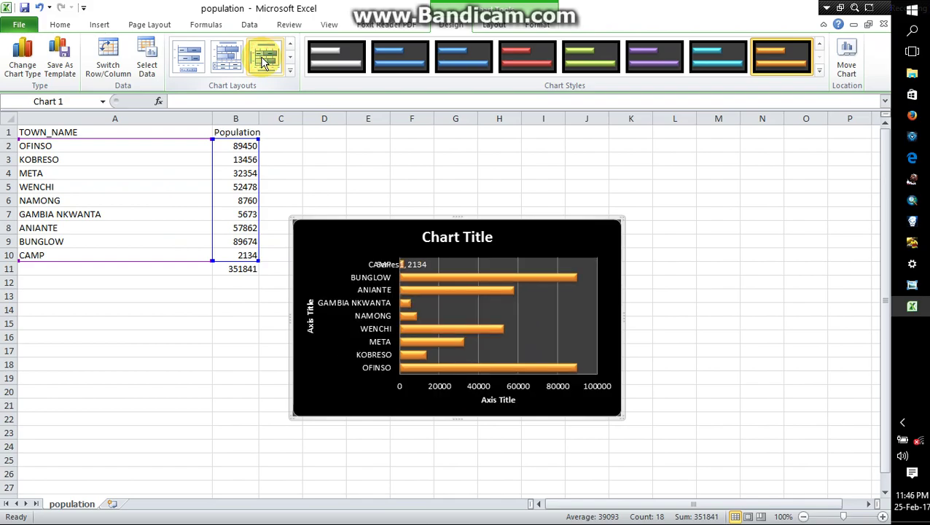
click(234, 64)
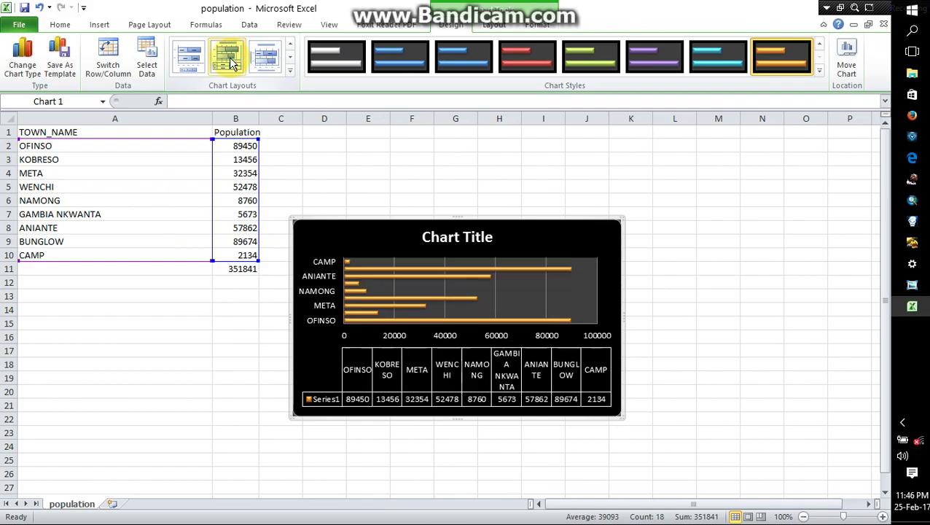
click(191, 63)
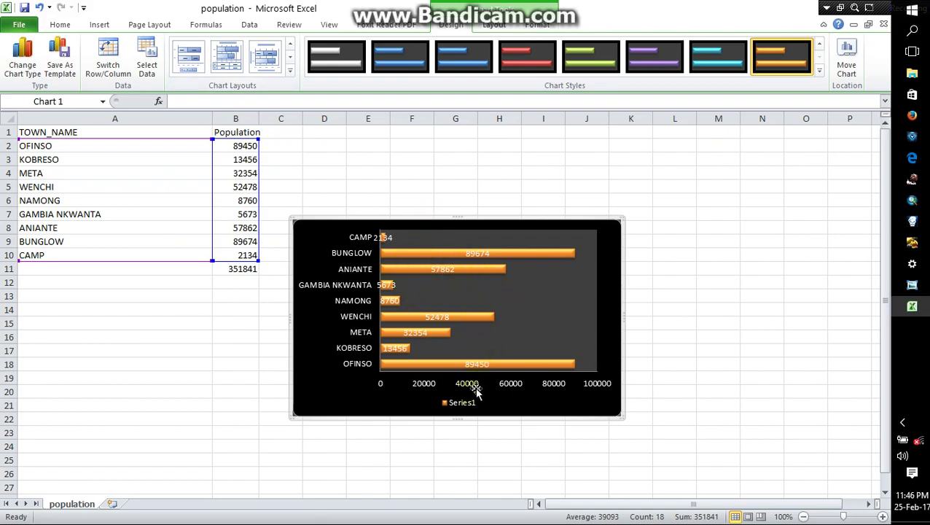
click(270, 58)
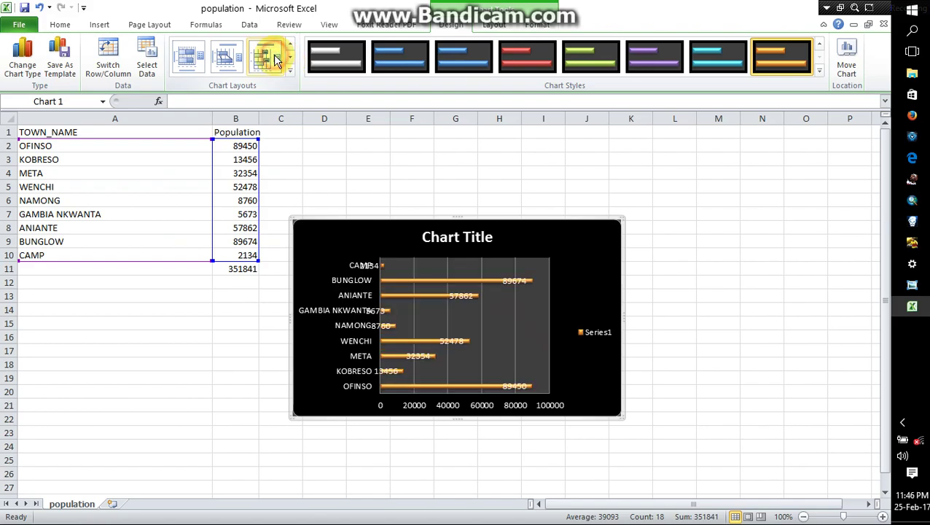
click(232, 59)
click(191, 61)
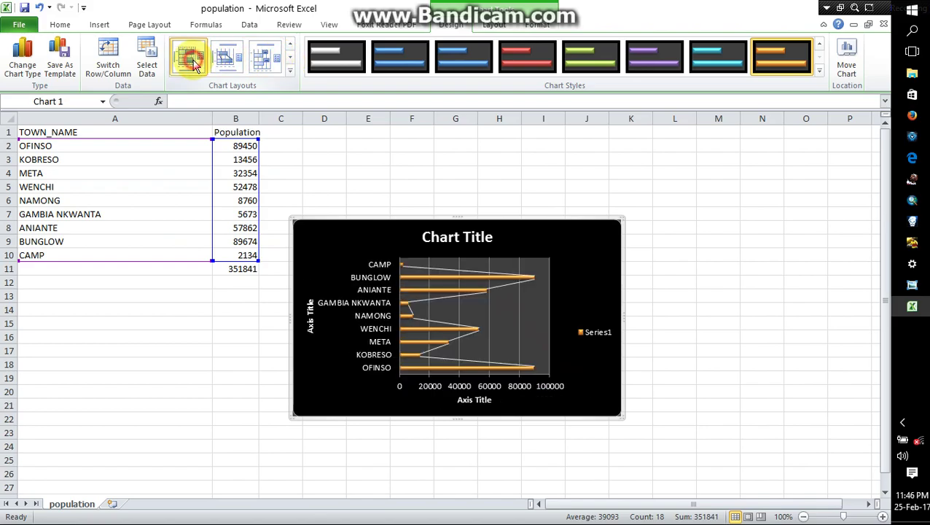
click(289, 58)
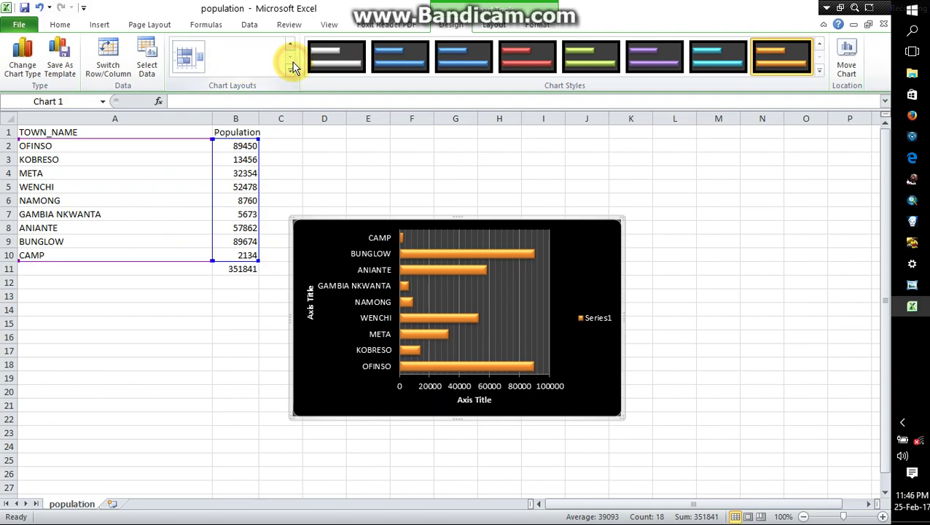
click(191, 58)
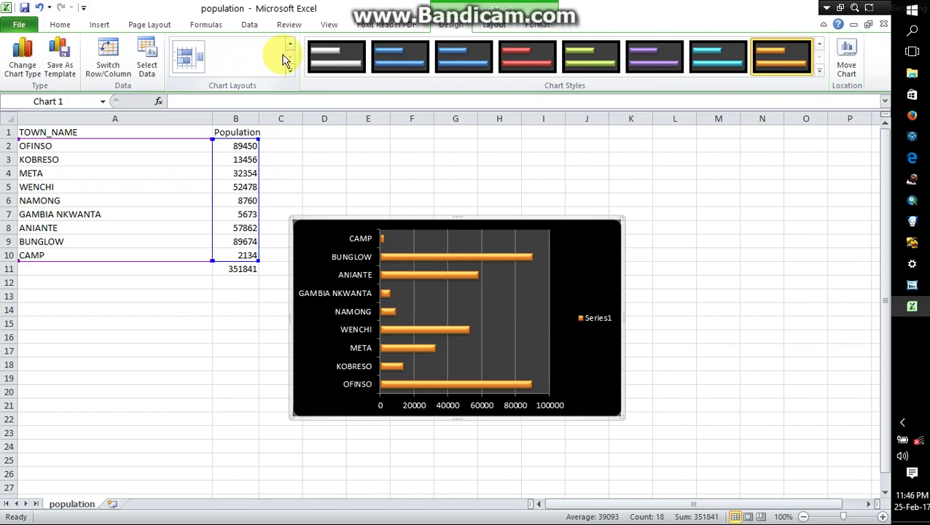
- Change the chart type to a column chart
click(34, 64)
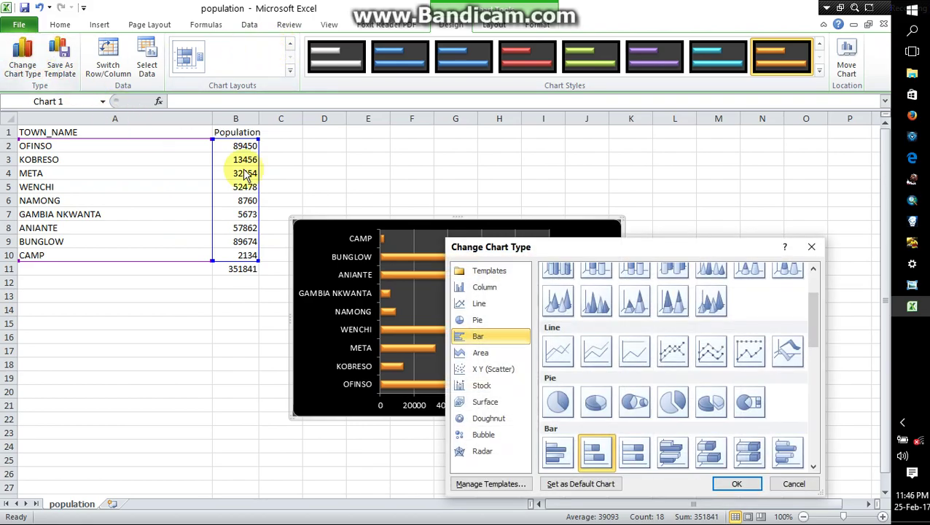
scroll(575, 350, up, 2)
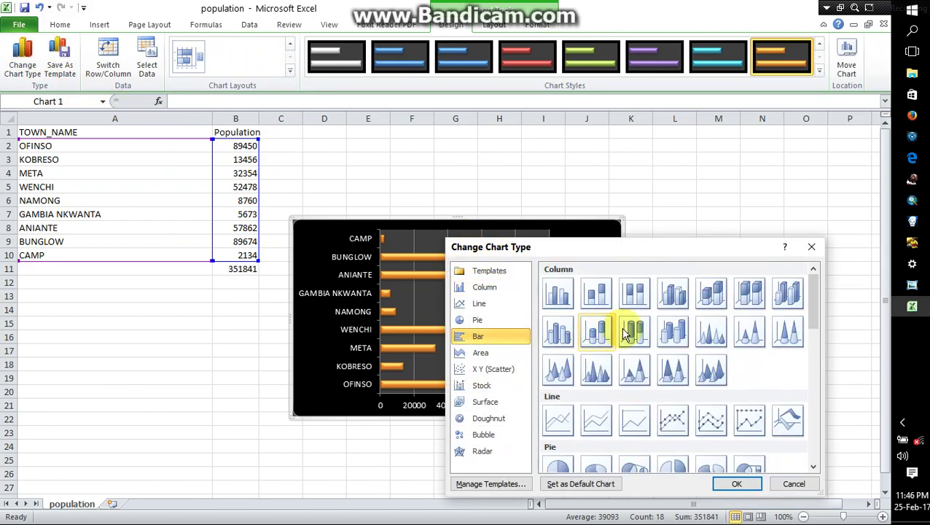
click(595, 292)
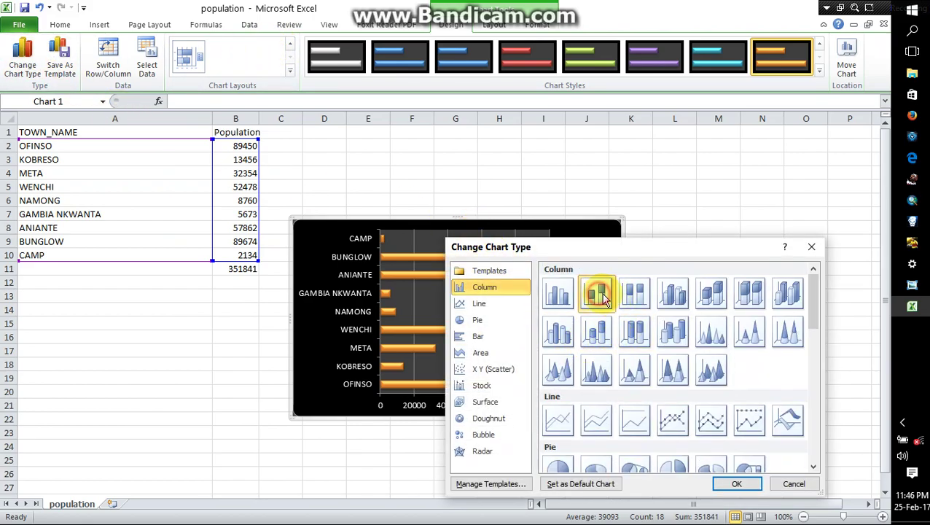
click(736, 483)
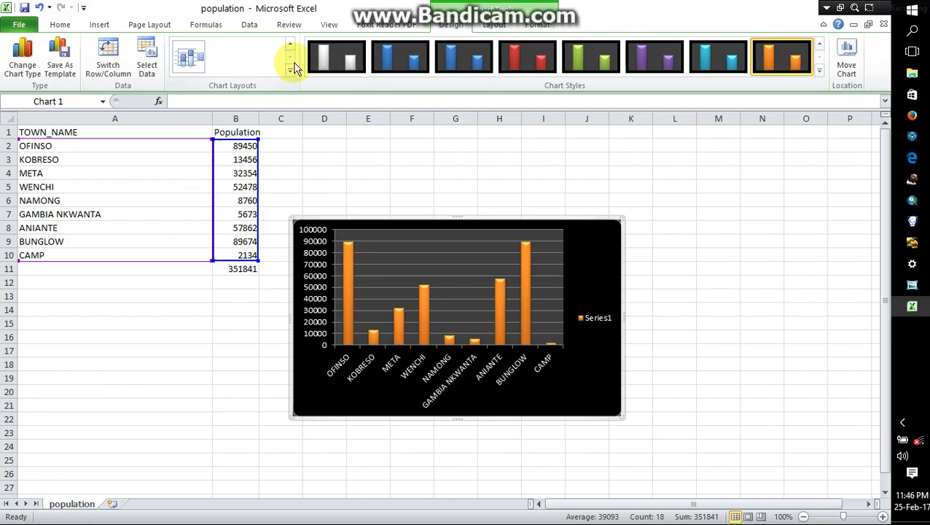
- Apply the layout with a chart title, top legend and value labels
click(290, 44)
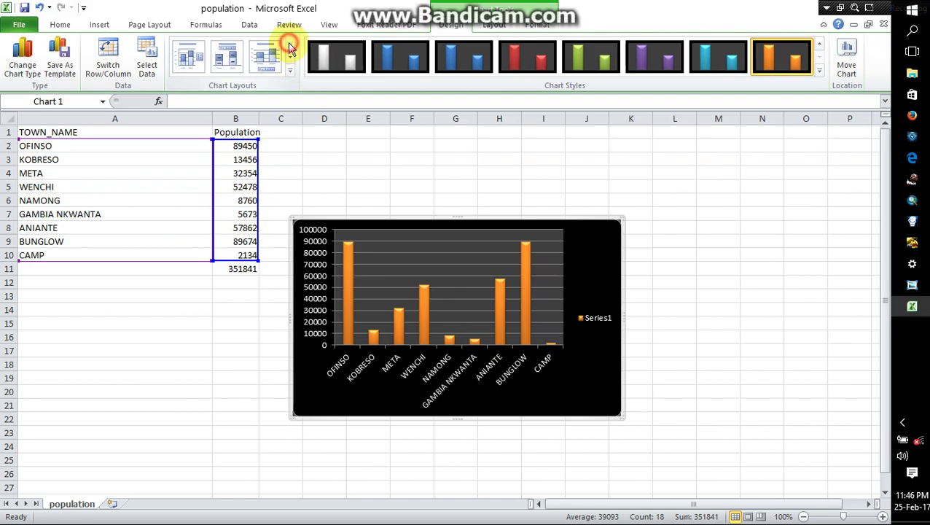
click(232, 57)
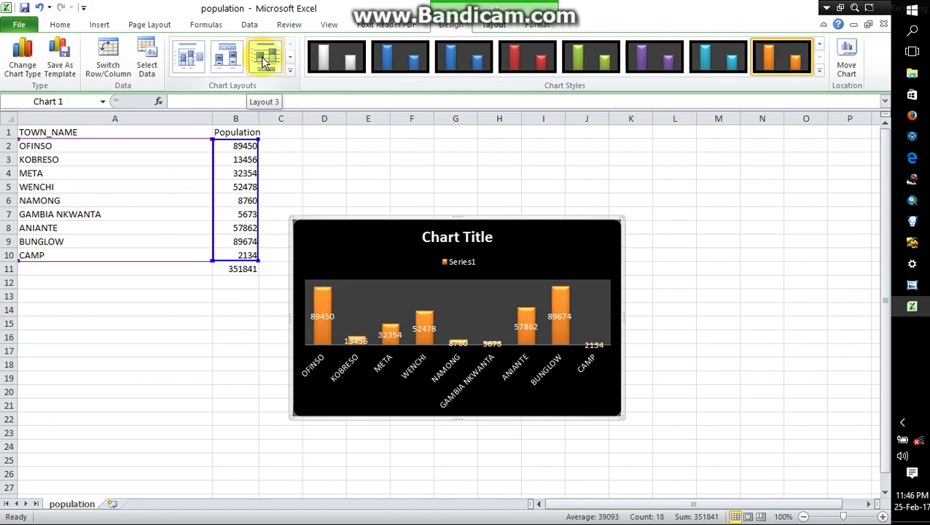
click(263, 59)
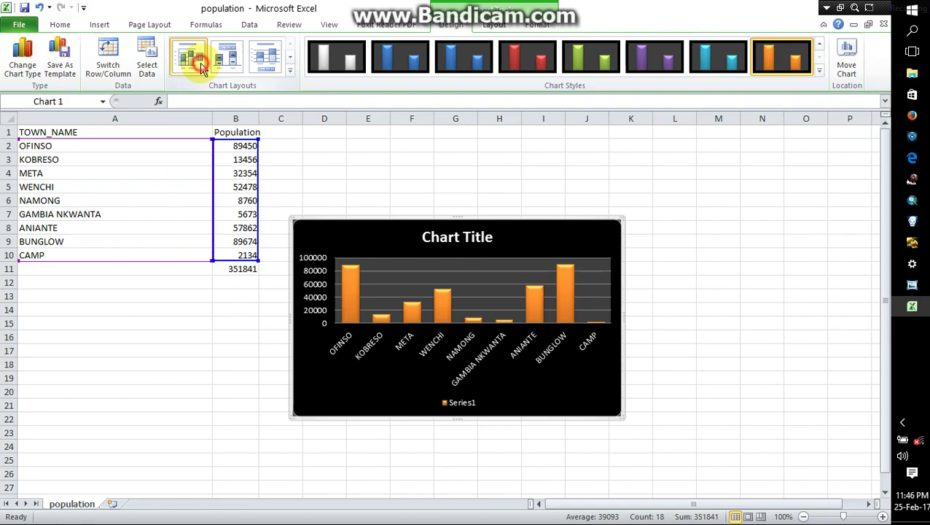
click(228, 58)
click(228, 58)
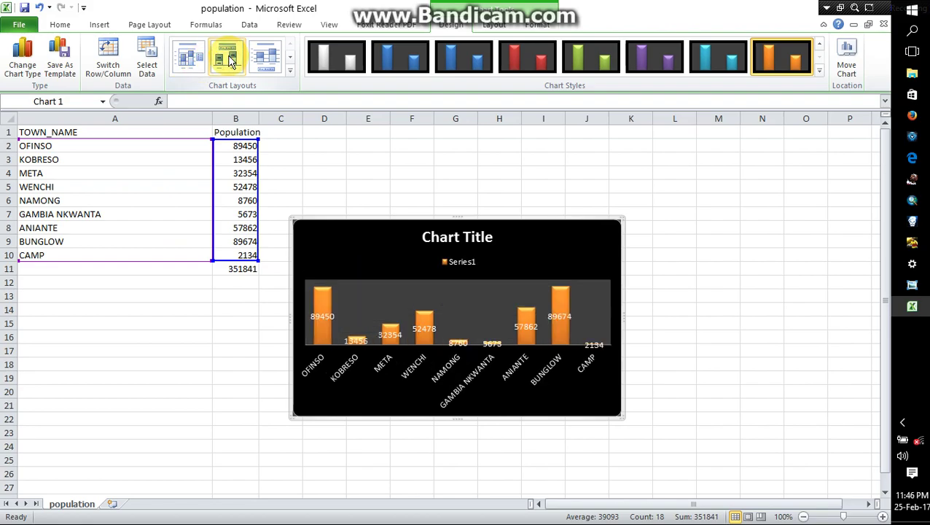
- Colour the columns red using the chart styles
click(453, 60)
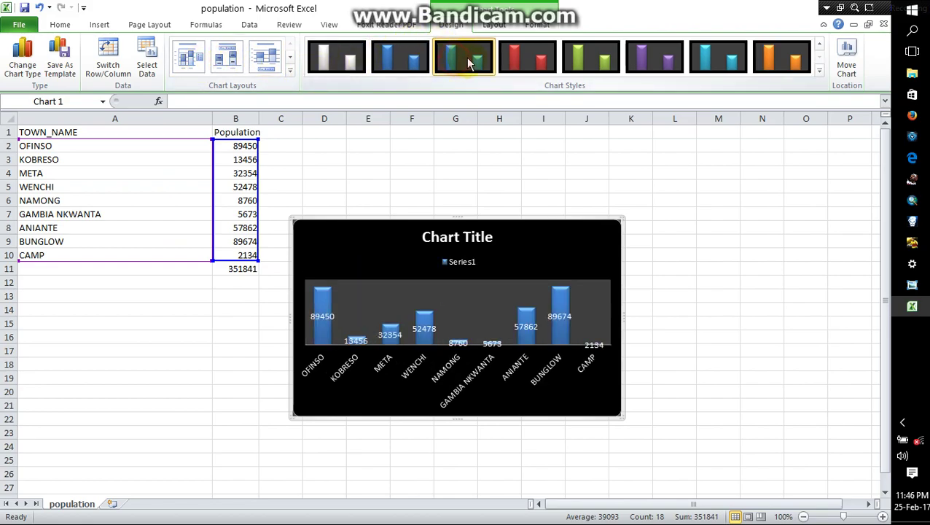
click(505, 64)
click(605, 59)
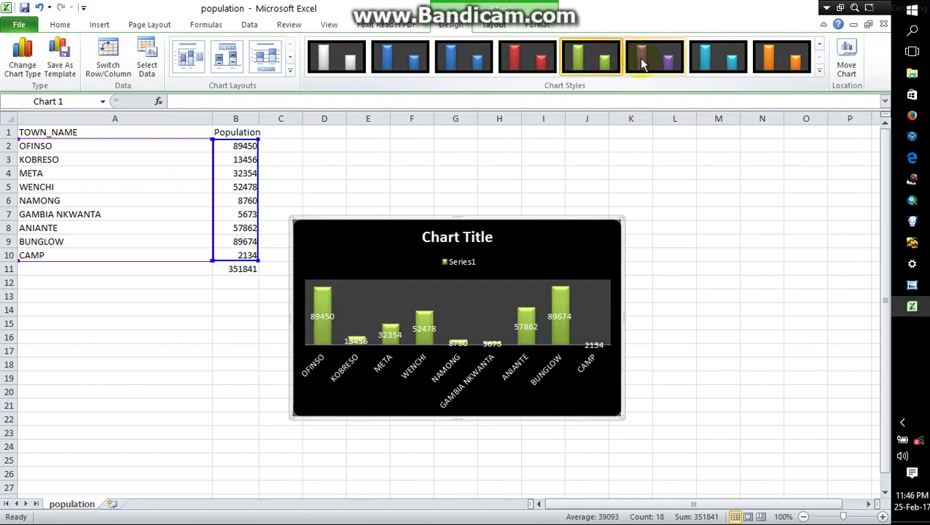
click(641, 64)
click(531, 62)
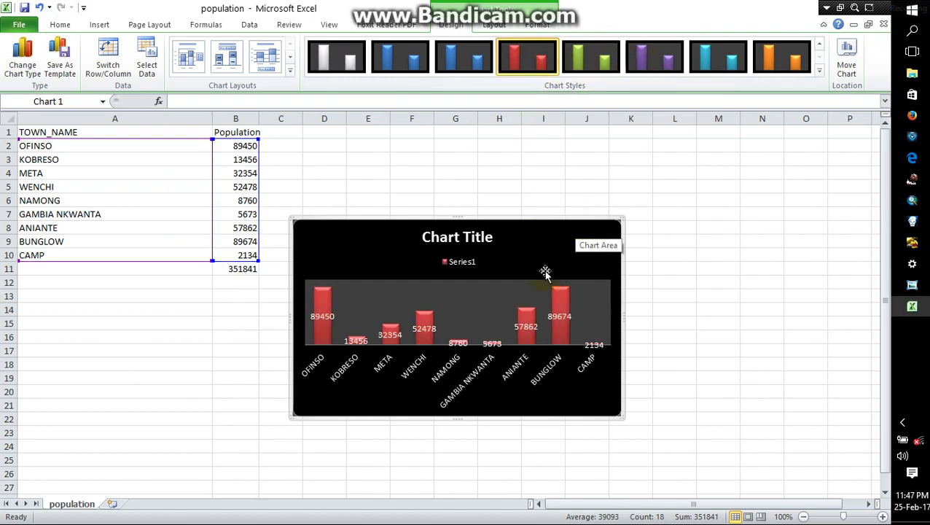
- Replace the placeholder chart title with 'Population likely to be Affected'
click(479, 242)
drag(489, 241, 427, 247)
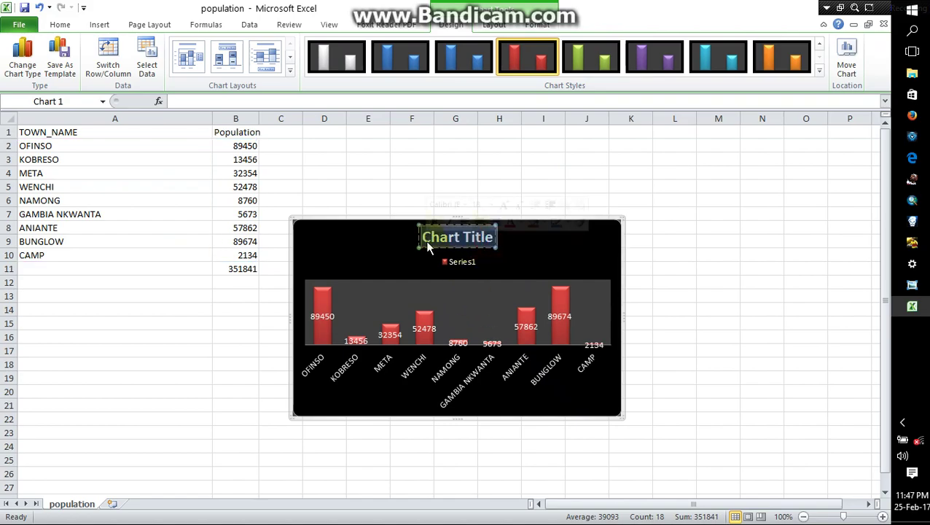
key(BackSpace)
text(Po)
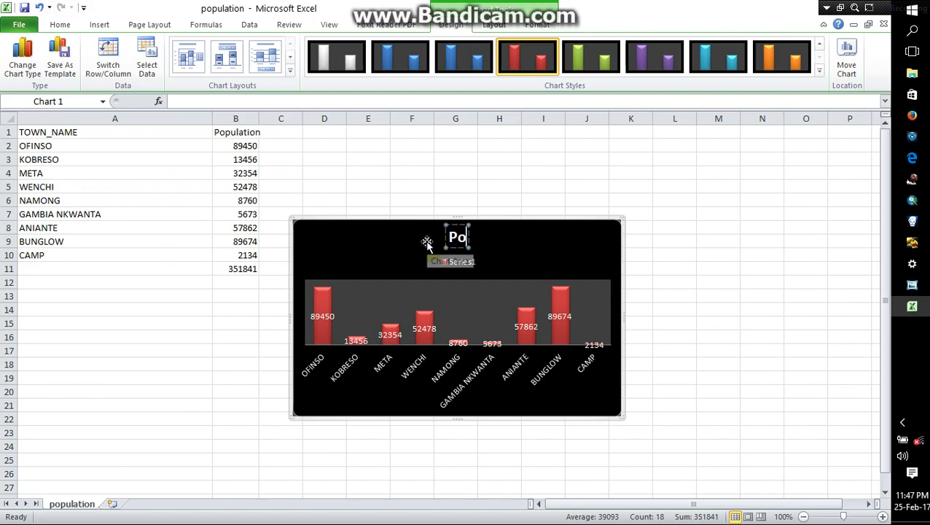
text(pulatio)
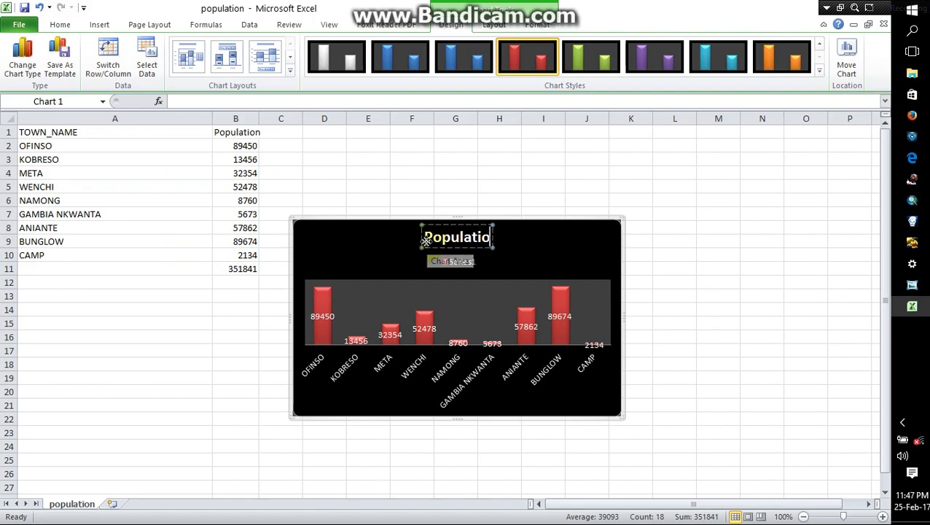
text(n likel)
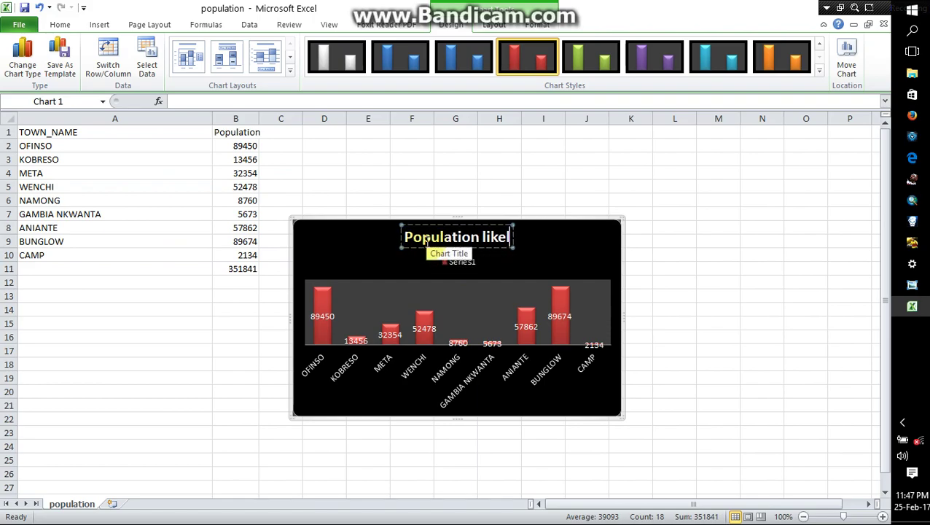
text(y to be)
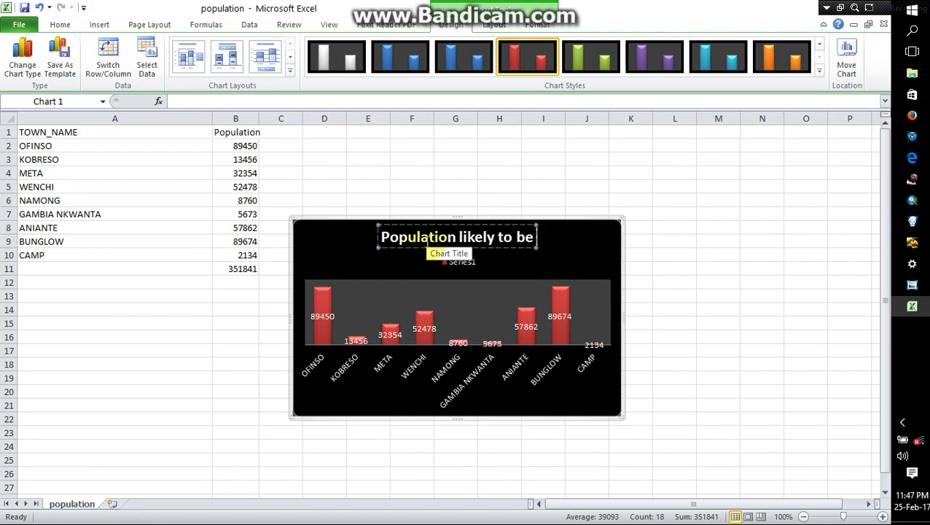
text( Affec)
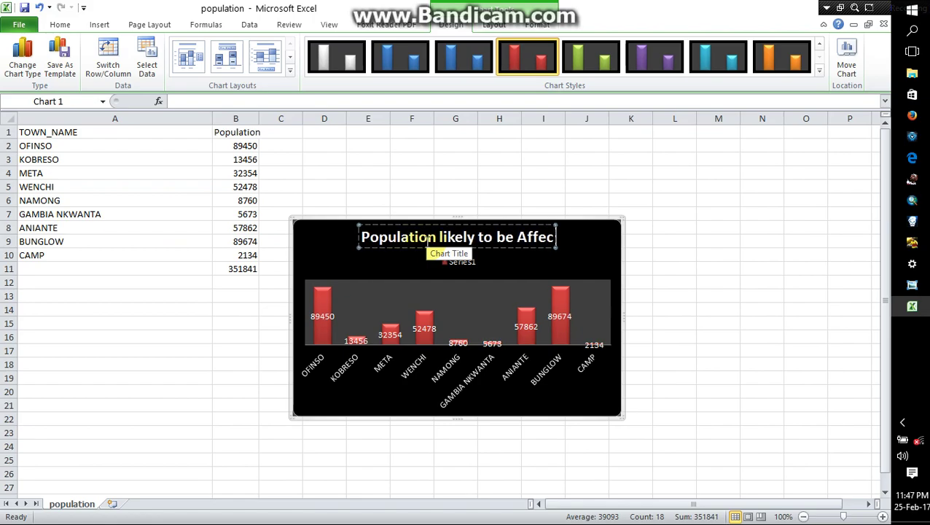
text(ted)
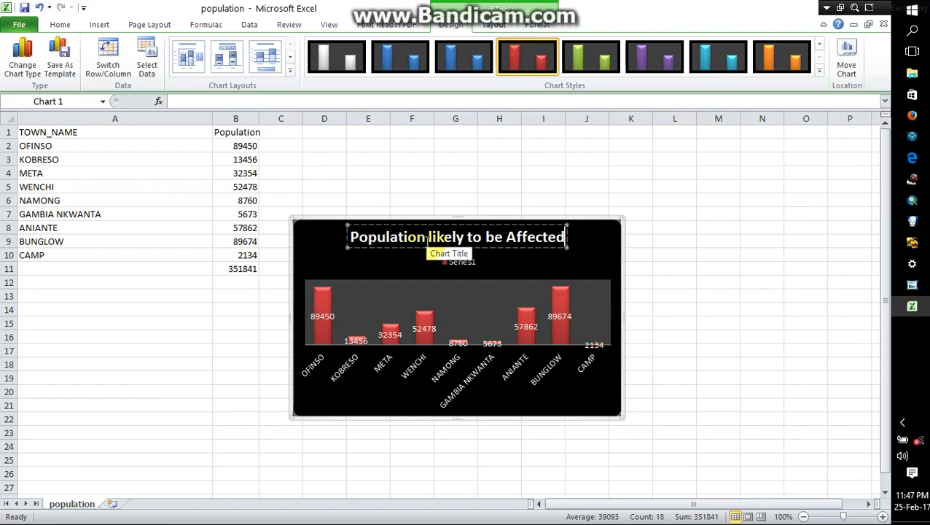
click(582, 238)
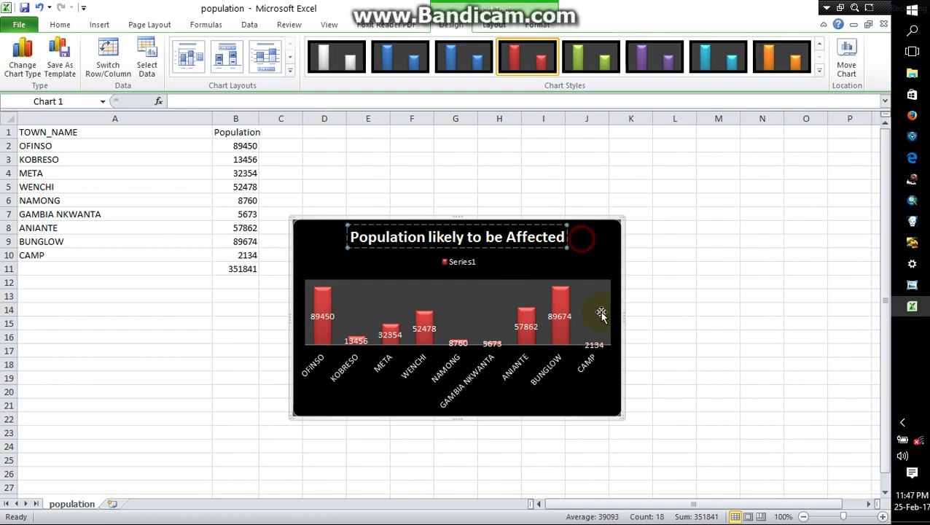
right_click(600, 223)
click(633, 247)
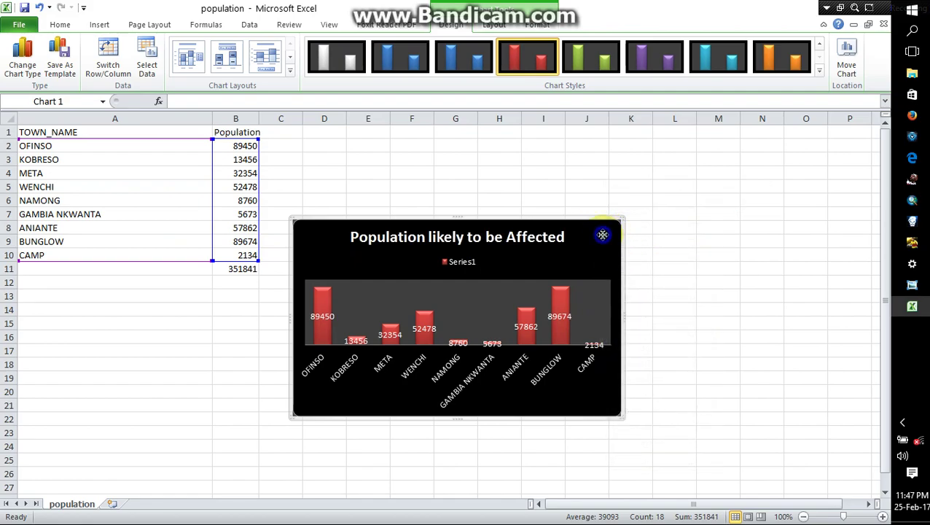
right_click(602, 234)
click(625, 257)
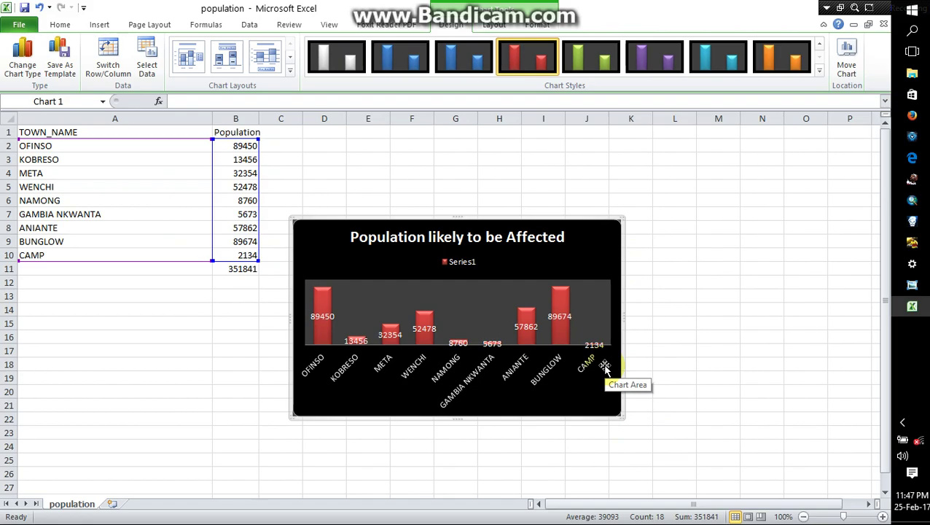
- Launch Word by running winword from the Run dialog
key(super+r)
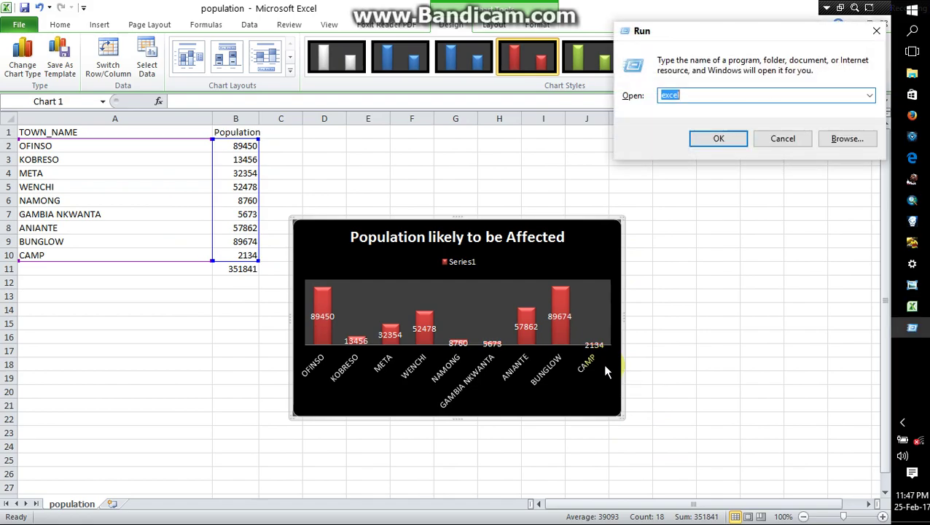
text(win)
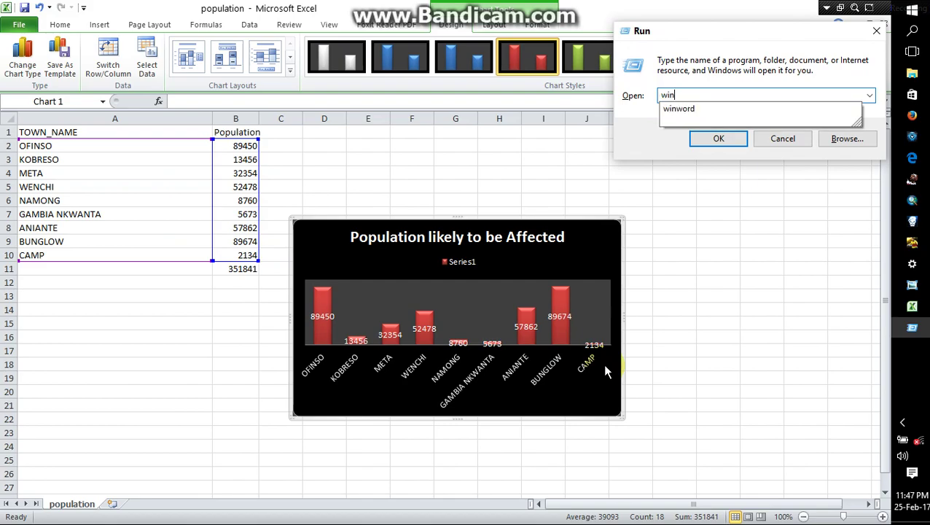
text(word)
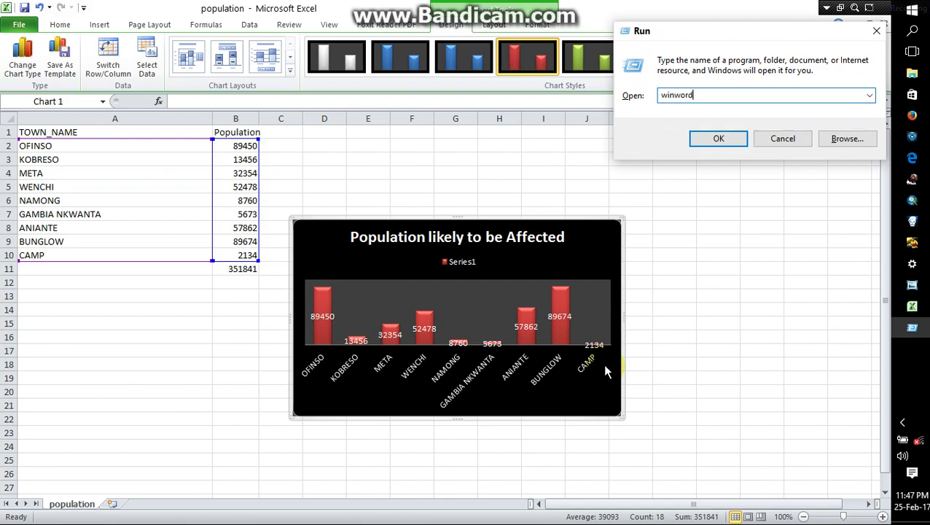
key(Return)
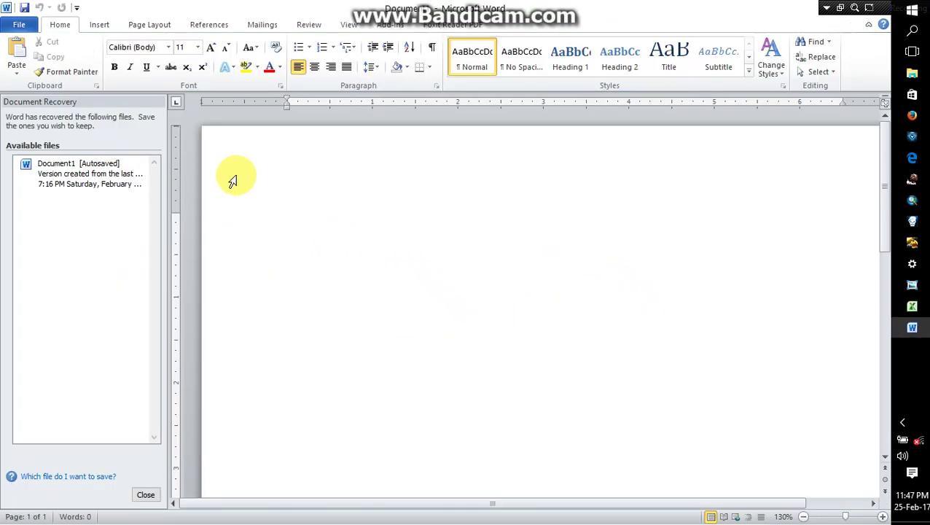
- Dismiss the Document Recovery pane, keeping the recovered files for later
click(143, 498)
click(292, 172)
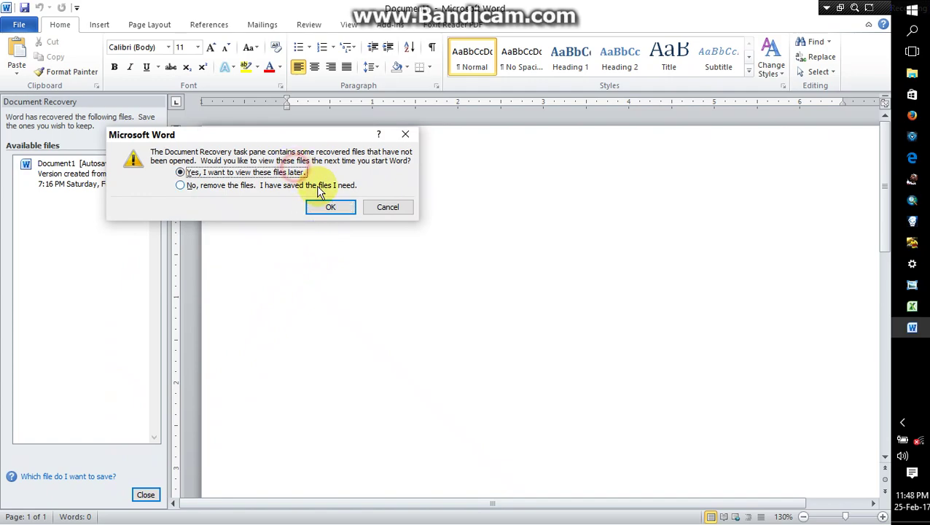
click(327, 208)
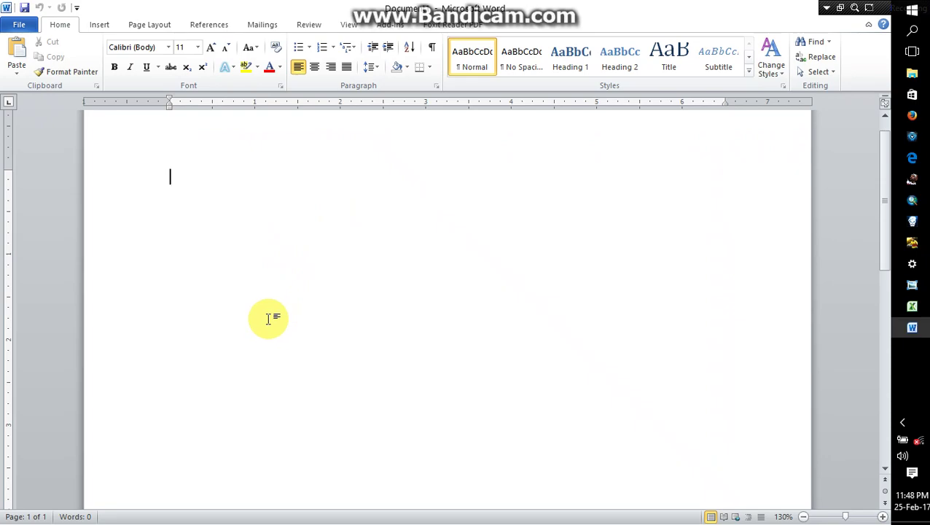
- Type the Introduction and Methodology headings and begin the note 'you must want to discuss the methods u used'
text(Introduction)
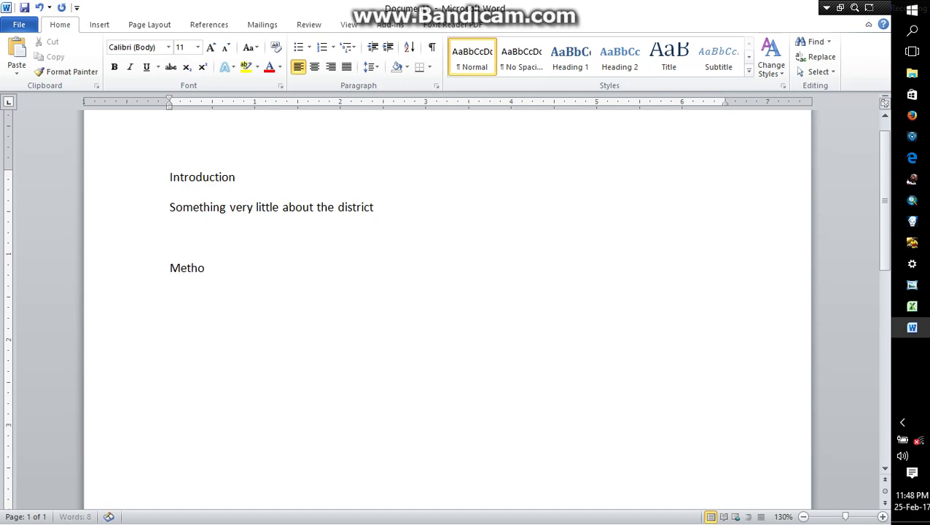
text(logy)
key(Return)
text(you mus)
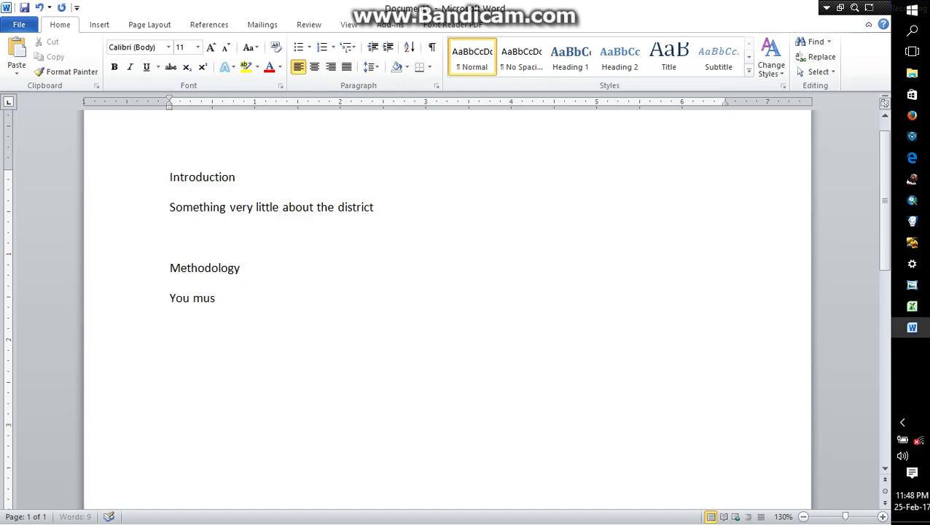
text(t want to)
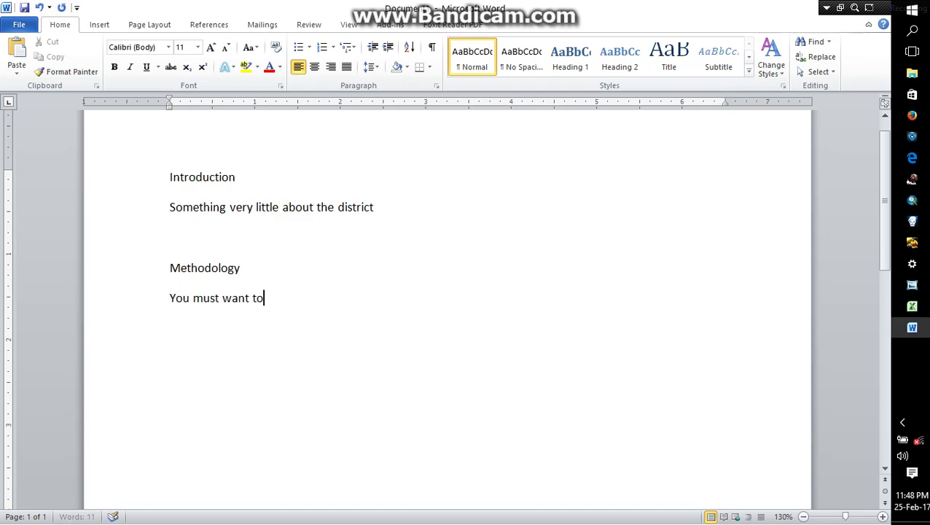
text( discuss the meh)
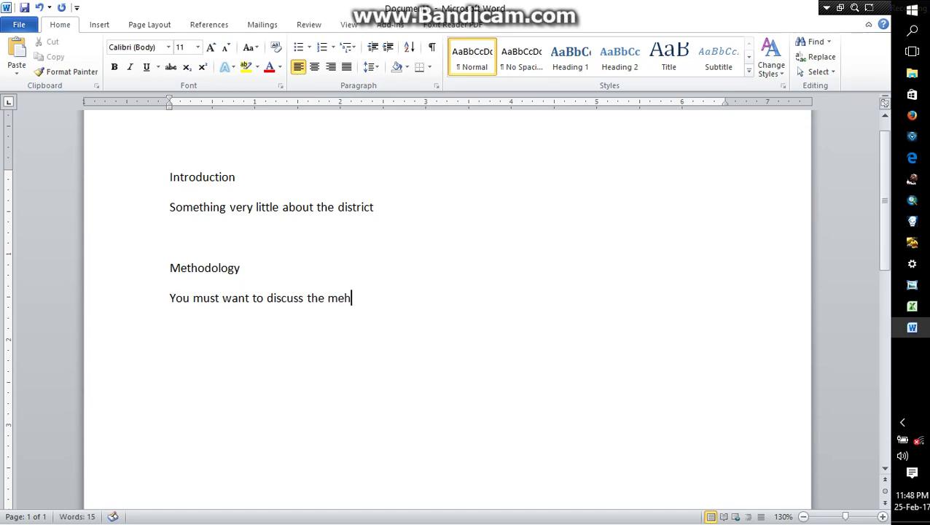
key(BackSpace)
text(thods u use)
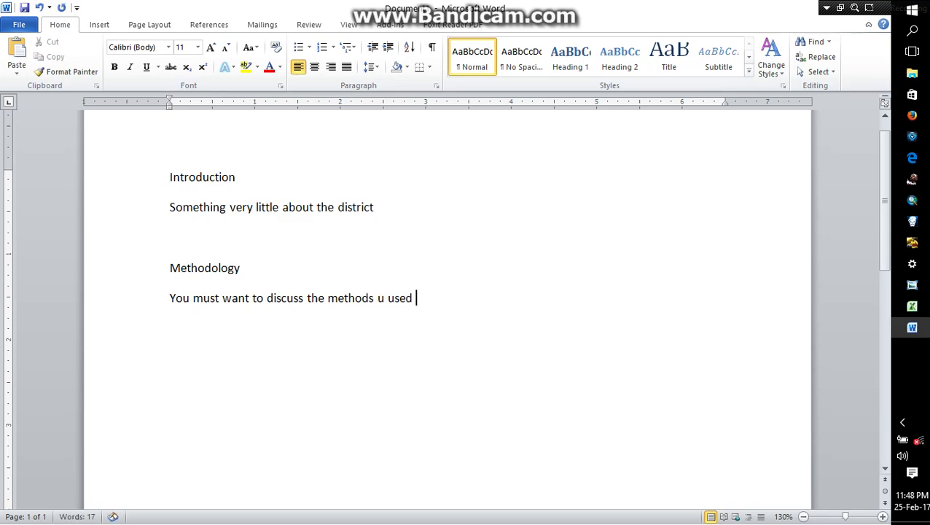
text(d)
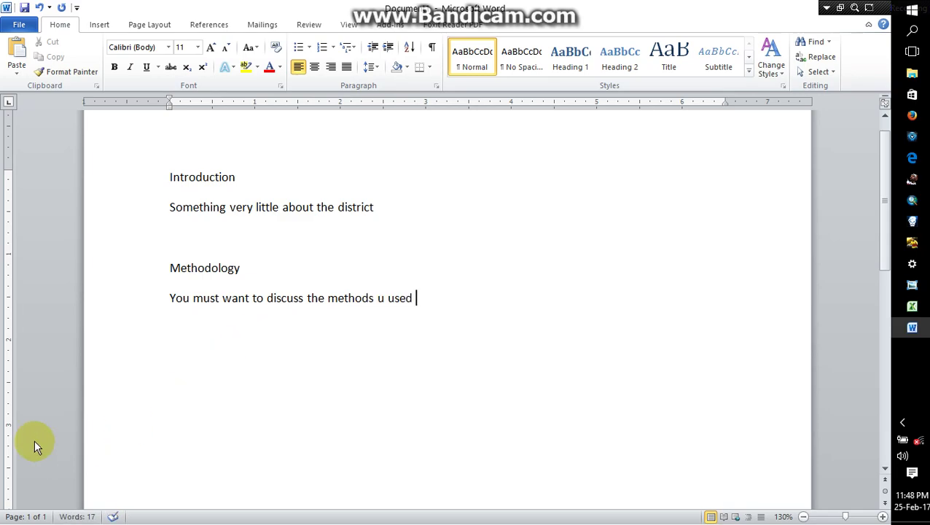
- Finish the Methodology note with 'in creating your map' and add a Results heading
click(379, 300)
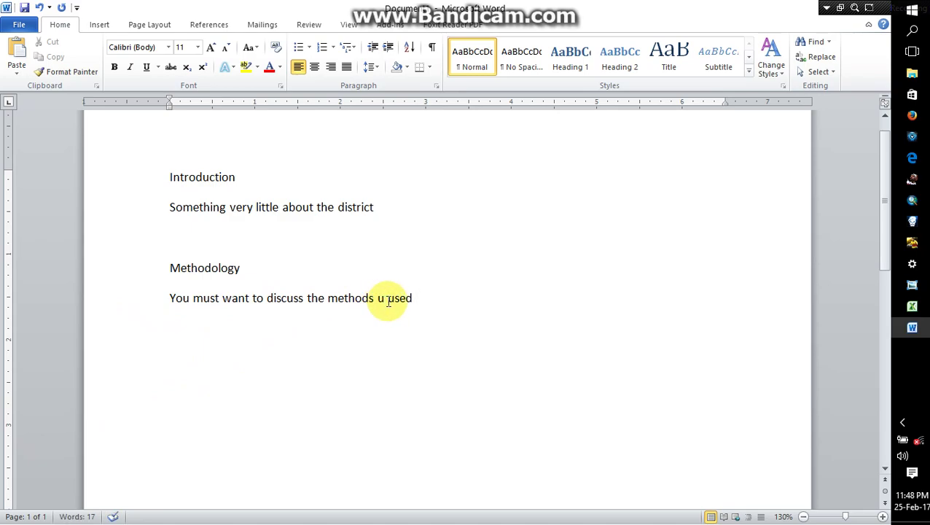
click(416, 297)
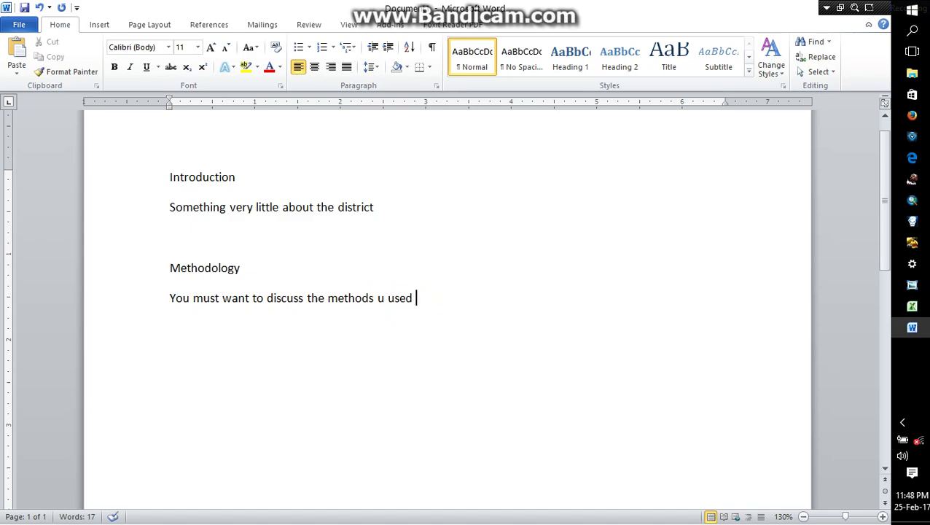
text(in creat)
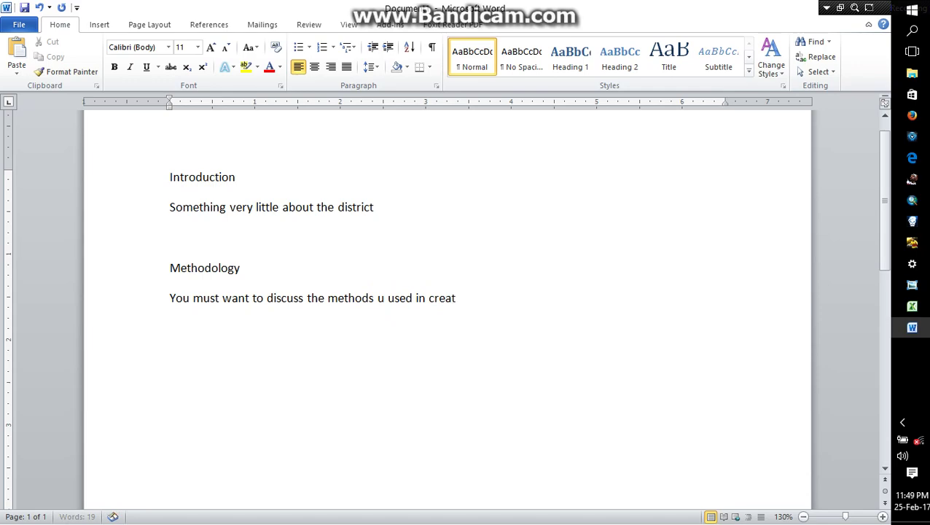
text(ing your)
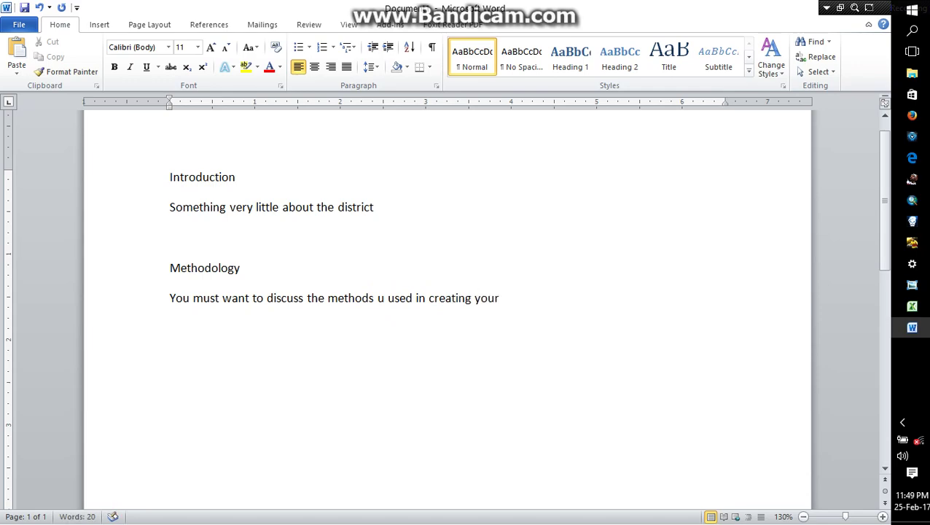
text( map)
key(Return)
key(Return)
text(Res)
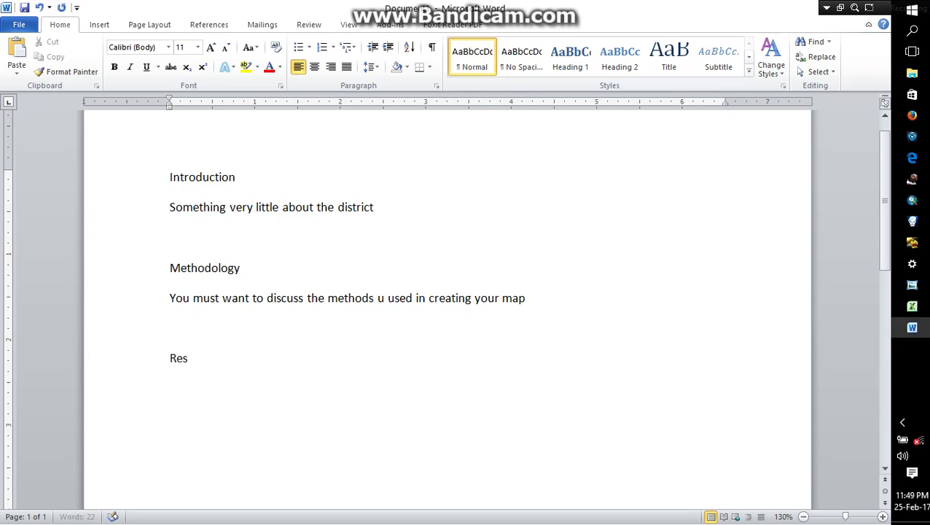
text(ults)
key(Return)
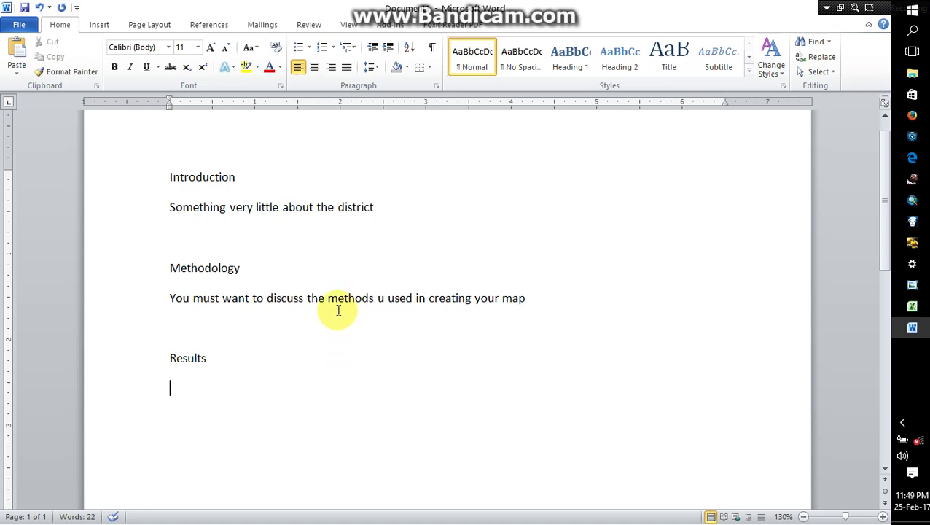
scroll(233, 322, down, 5)
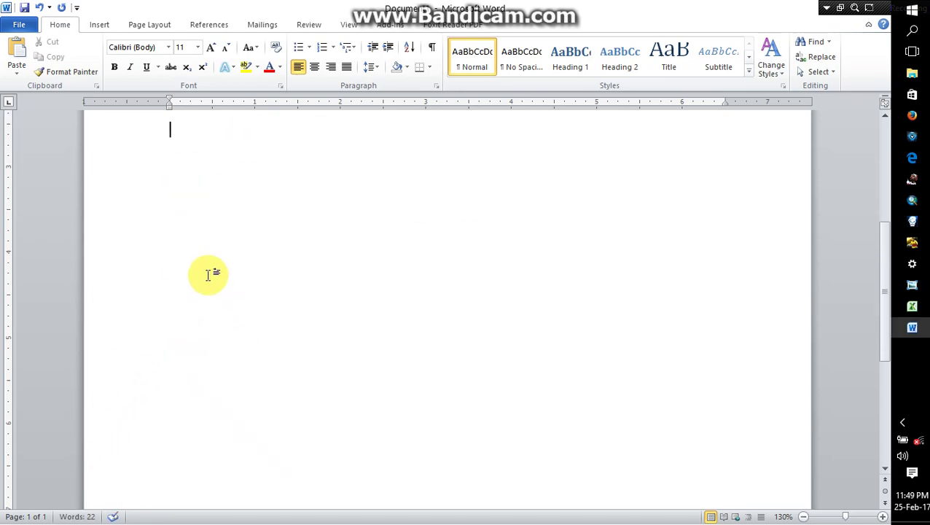
scroll(208, 273, up, 3)
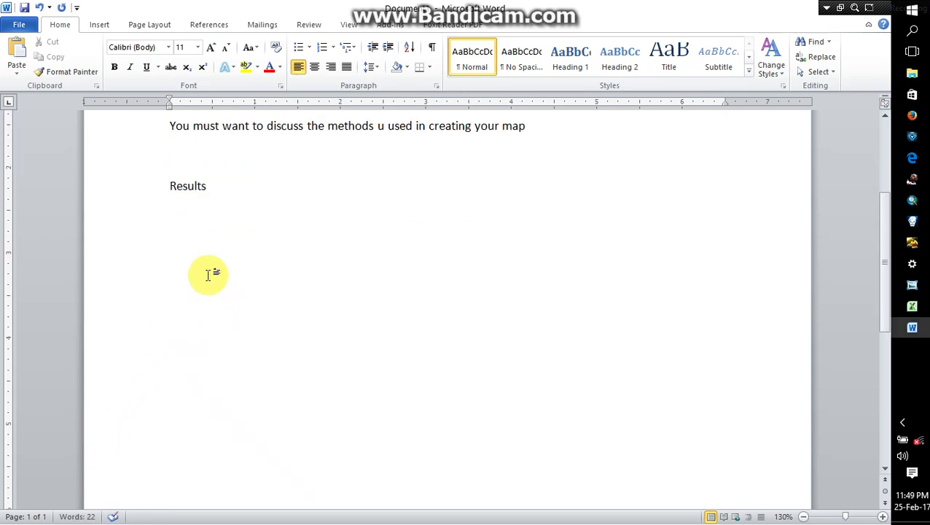
- Insert the Sekyere East district picture from Documents > GIS 482 DATa
click(99, 25)
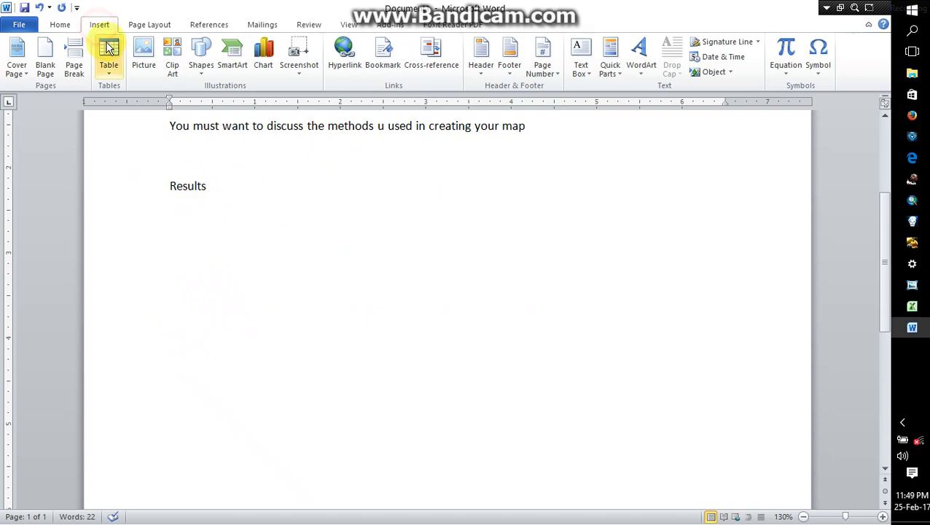
click(144, 57)
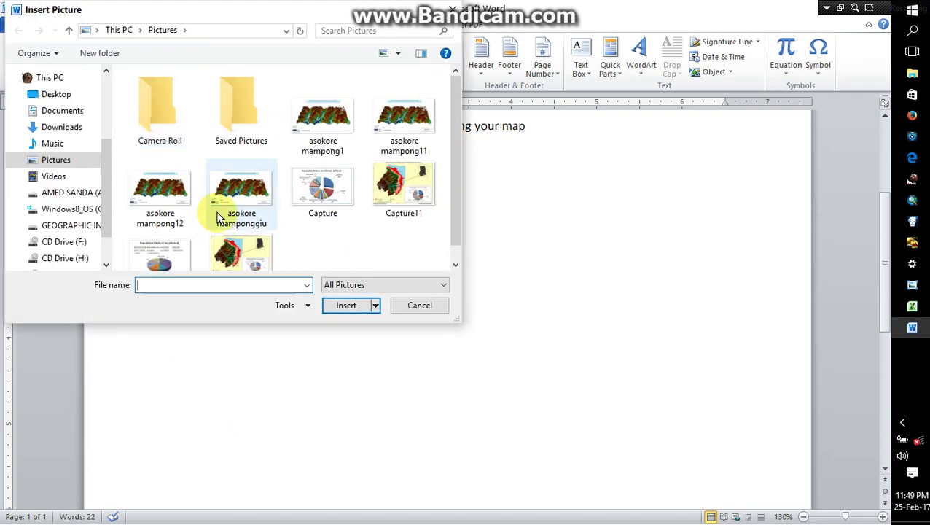
scroll(182, 212, down, 1)
scroll(145, 196, up, 1)
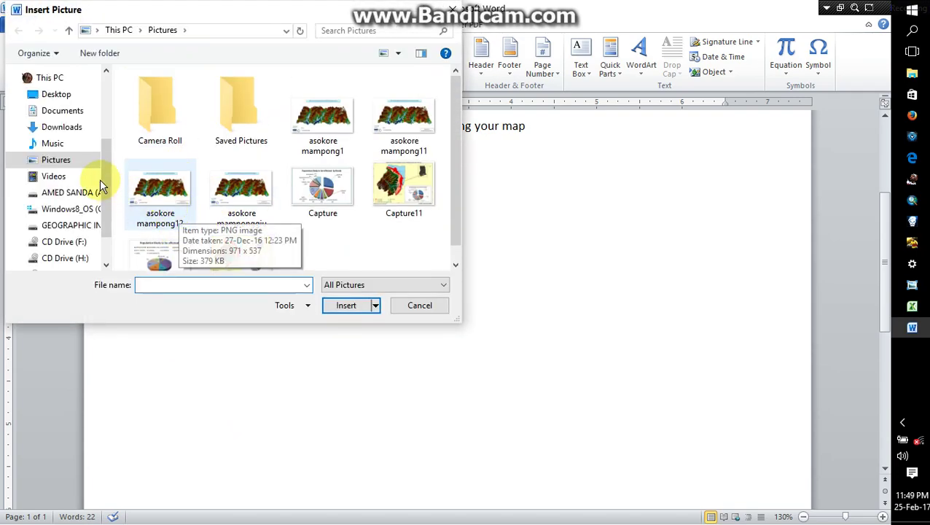
click(65, 113)
double_click(168, 150)
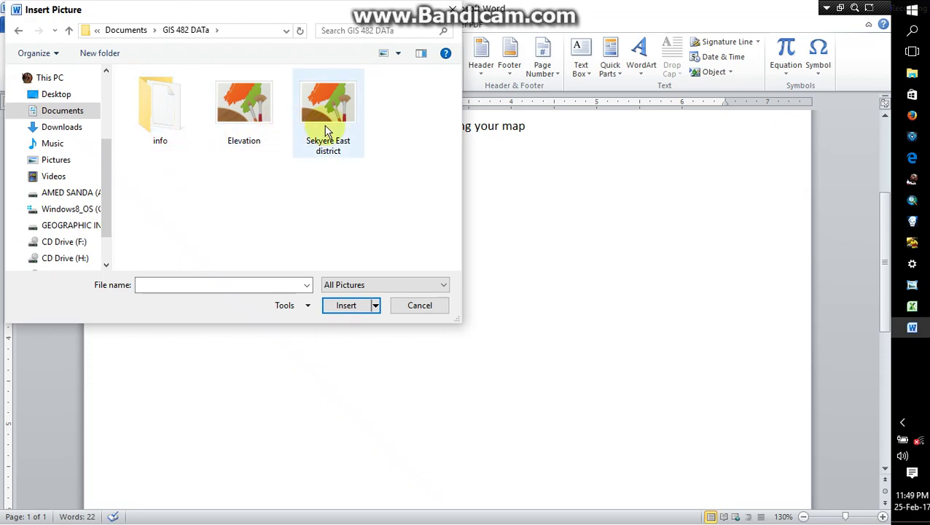
click(321, 135)
click(345, 305)
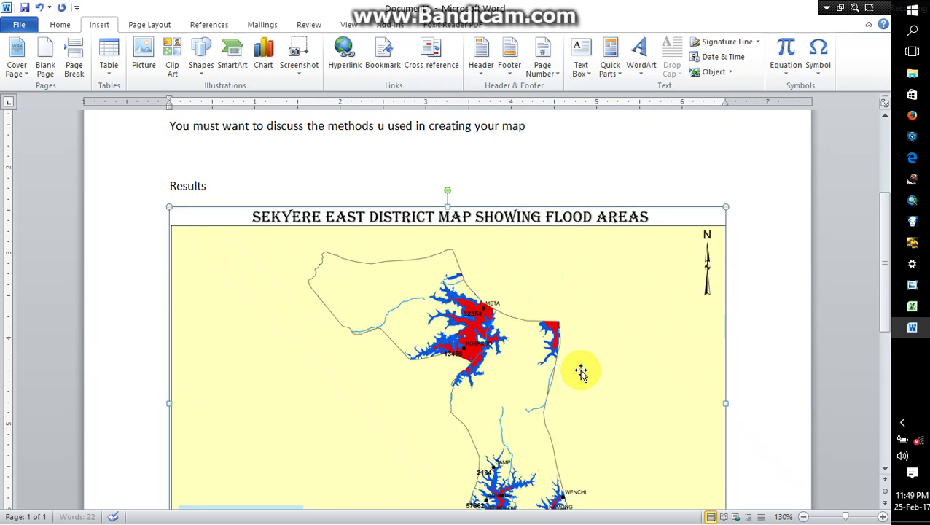
- Select the inserted map, then place the insertion point on the line below it
scroll(572, 349, down, 5)
double_click(581, 366)
scroll(581, 367, up, 6)
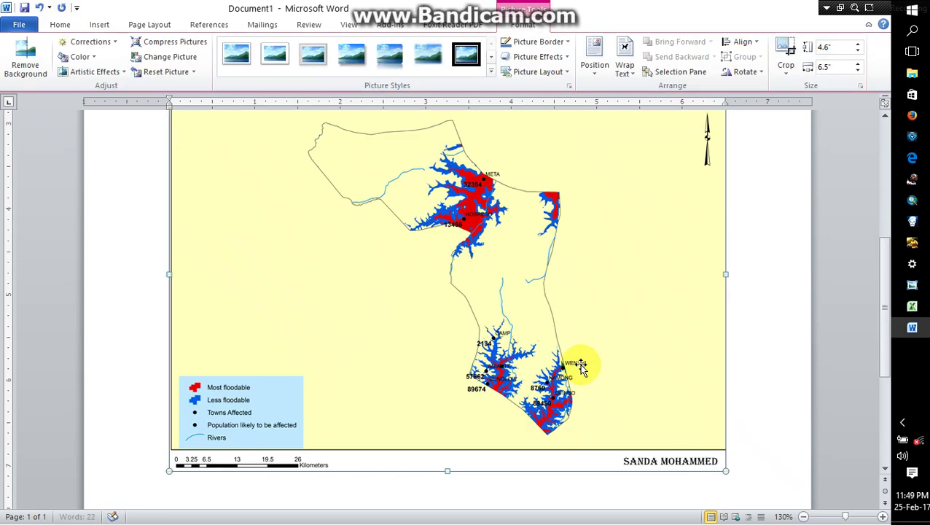
scroll(580, 367, down, 3)
scroll(580, 366, down, 3)
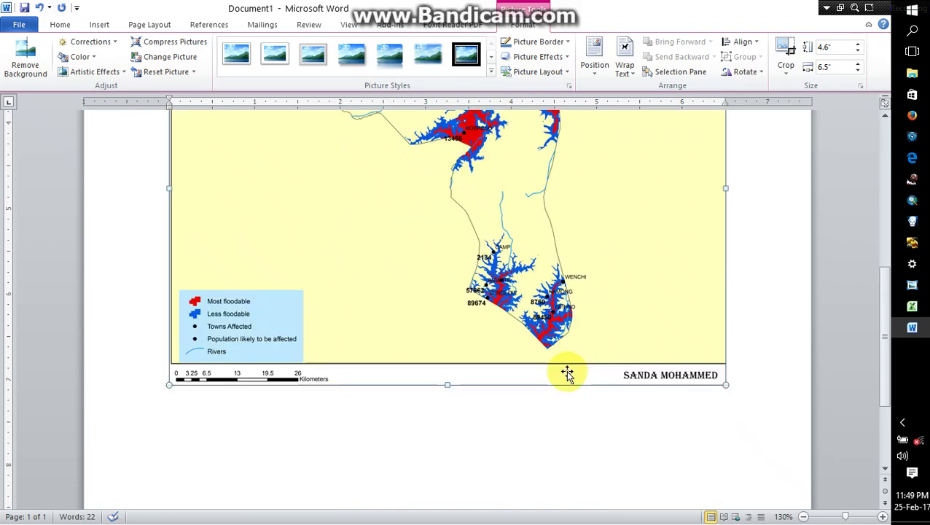
click(211, 462)
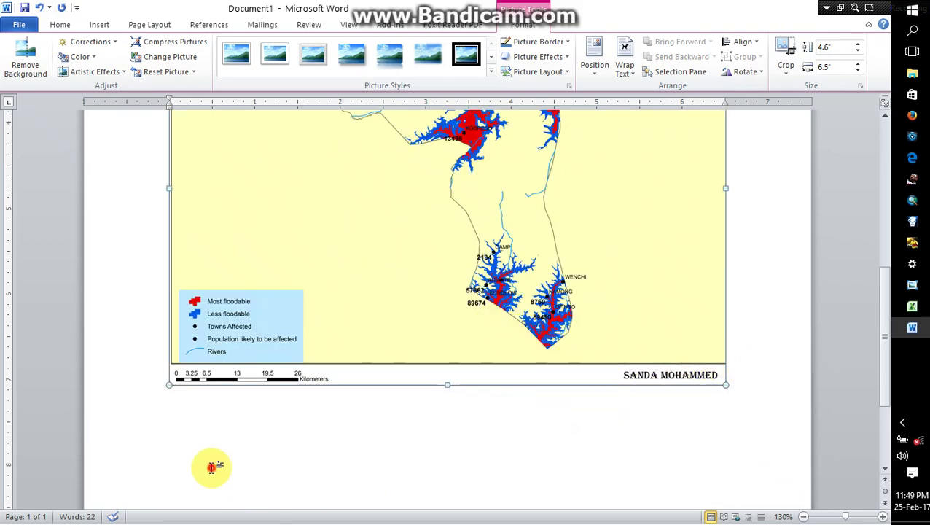
click(196, 451)
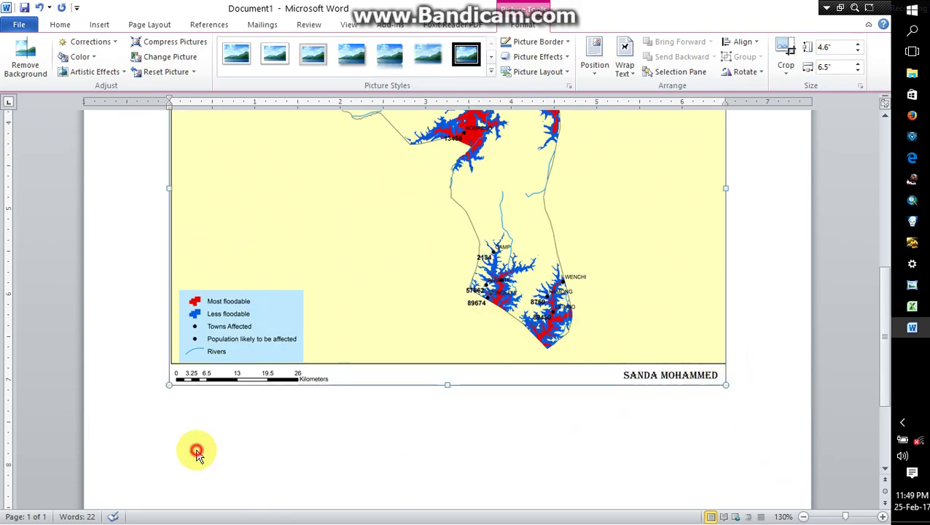
scroll(321, 429, down, 3)
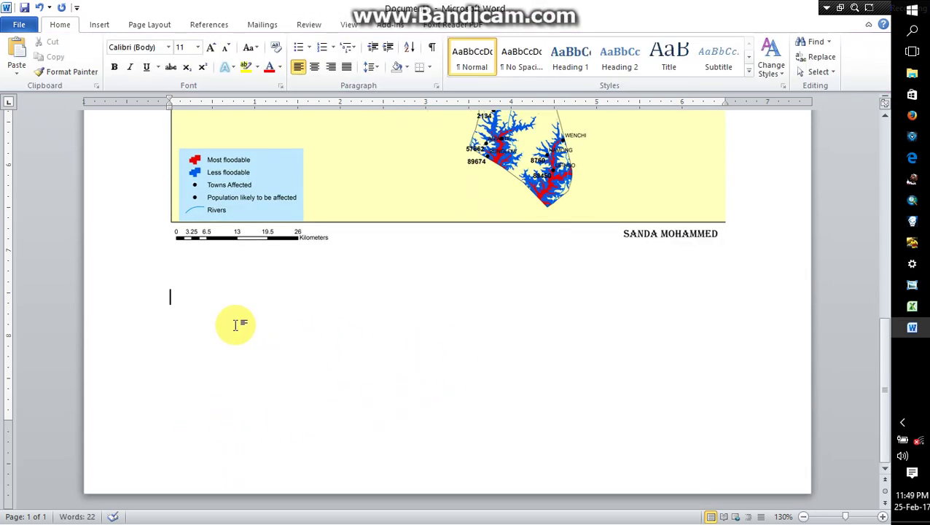
- Add a Discussion heading with 'You will want analyse the map .' and move to a new page
text(Dis)
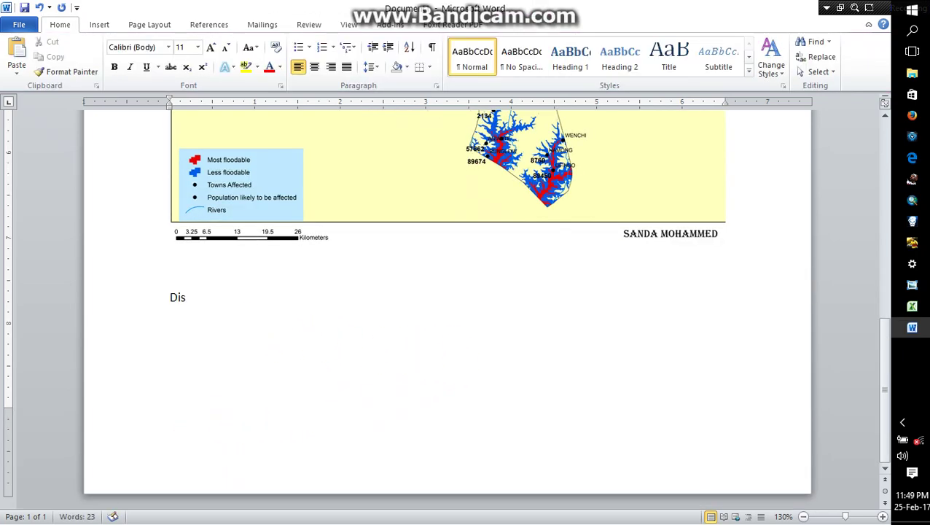
text(cussionyou)
key(BackSpace)
key(BackSpace)
key(BackSpace)
text(you)
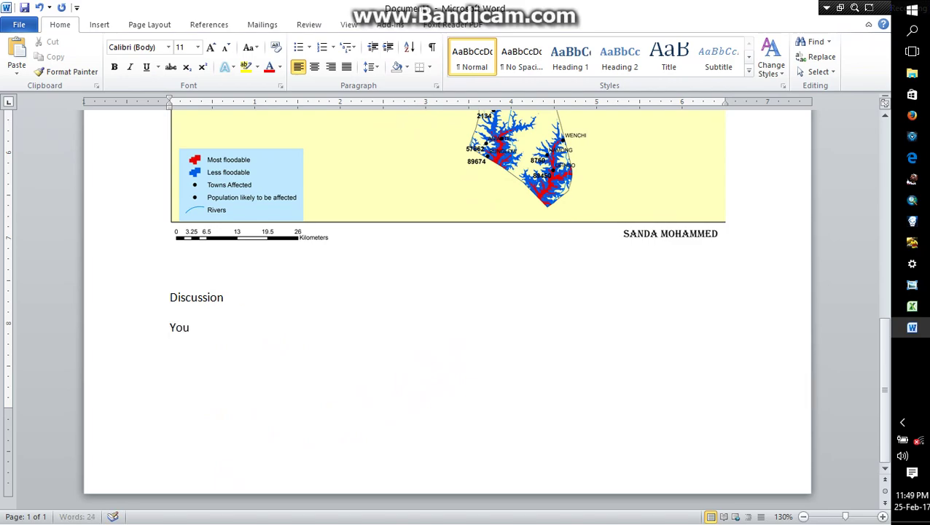
text( will want to tal)
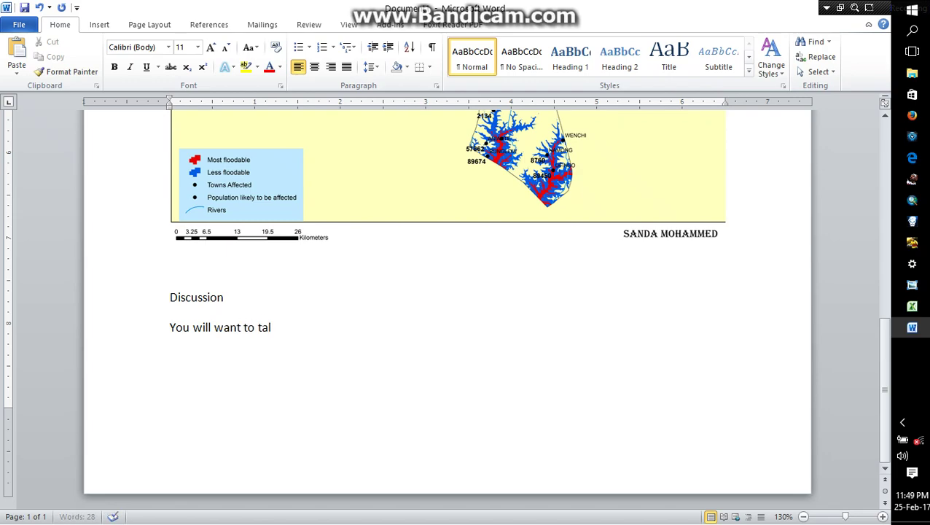
text(k about)
key(BackSpace)
key(BackSpace)
key(BackSpace)
key(BackSpace)
key(BackSpace)
key(BackSpace)
key(BackSpace)
key(BackSpace)
key(BackSpace)
key(BackSpace)
key(BackSpace)
key(BackSpace)
key(BackSpace)
key(BackSpace)
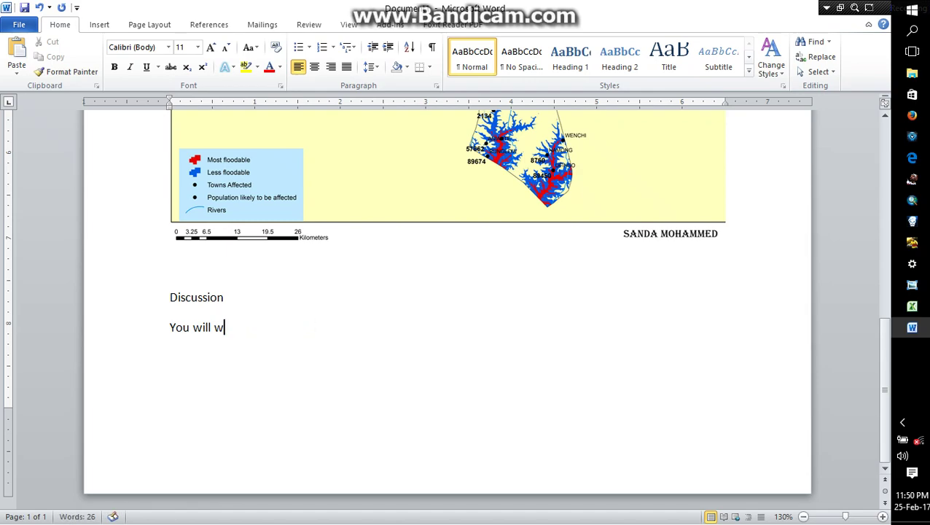
text(nt anal)
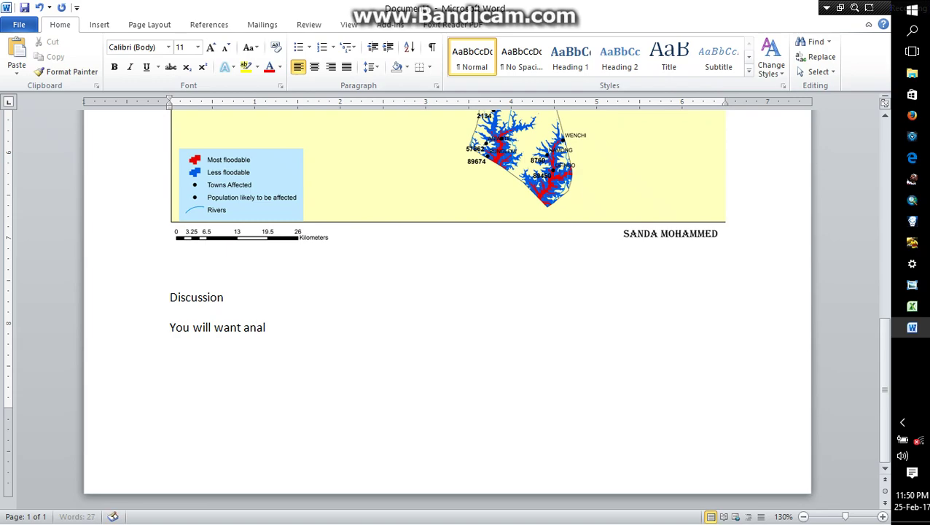
text(yse the m)
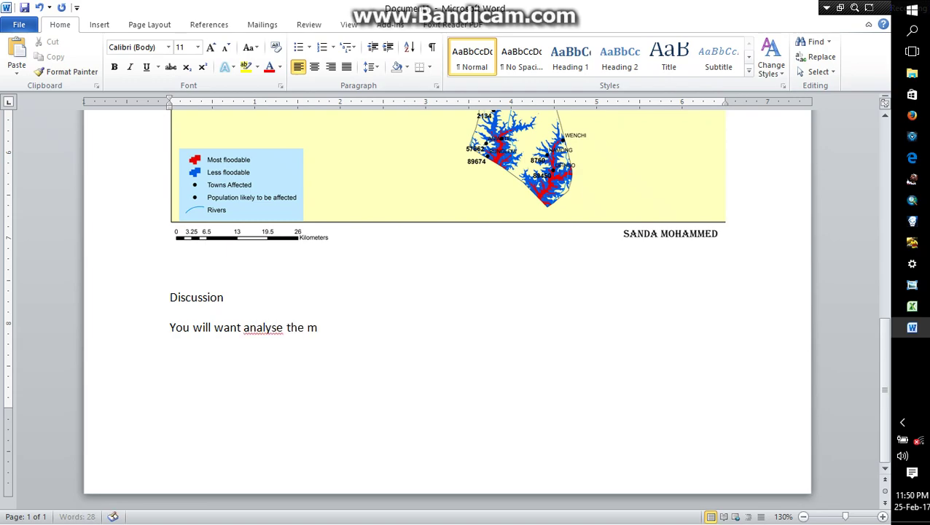
text(ap .)
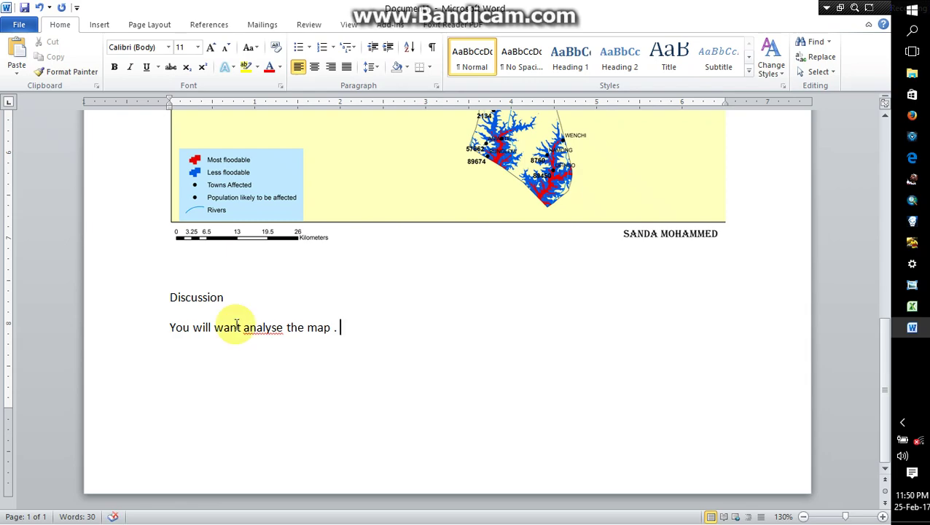
key(Return)
key(Return)
key(Return)
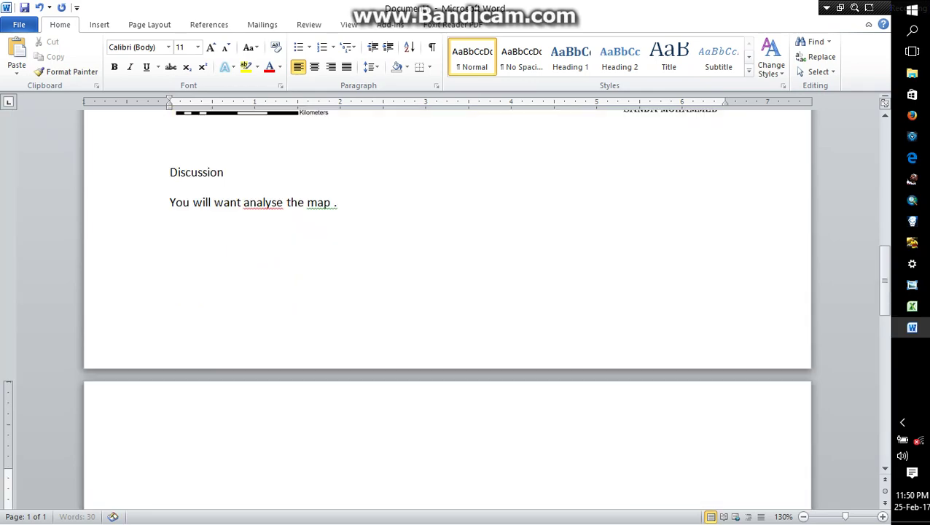
key(Return)
- Paste the chart on page 2 with Use Destination Theme & Embed Workbook, then review it
click(95, 28)
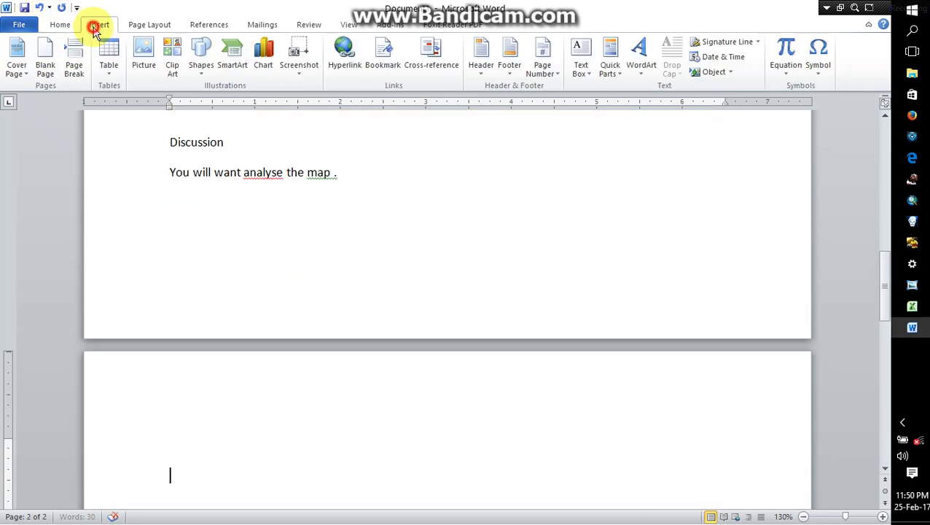
click(170, 441)
right_click(172, 439)
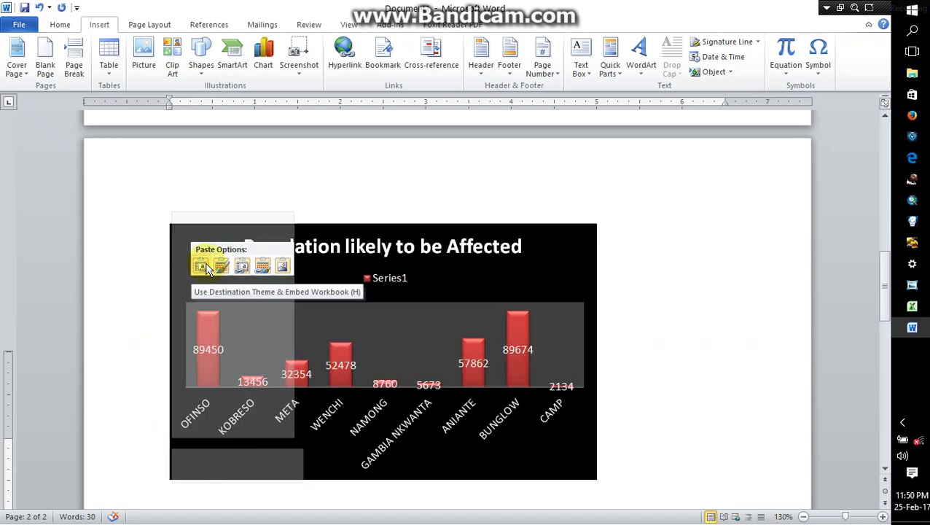
click(201, 266)
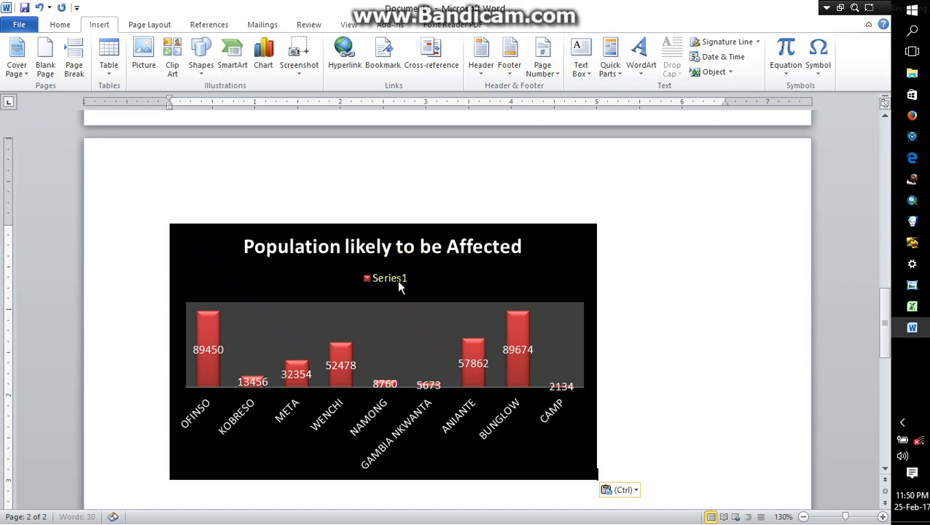
scroll(419, 291, down, 2)
scroll(418, 301, up, 5)
scroll(417, 303, down, 4)
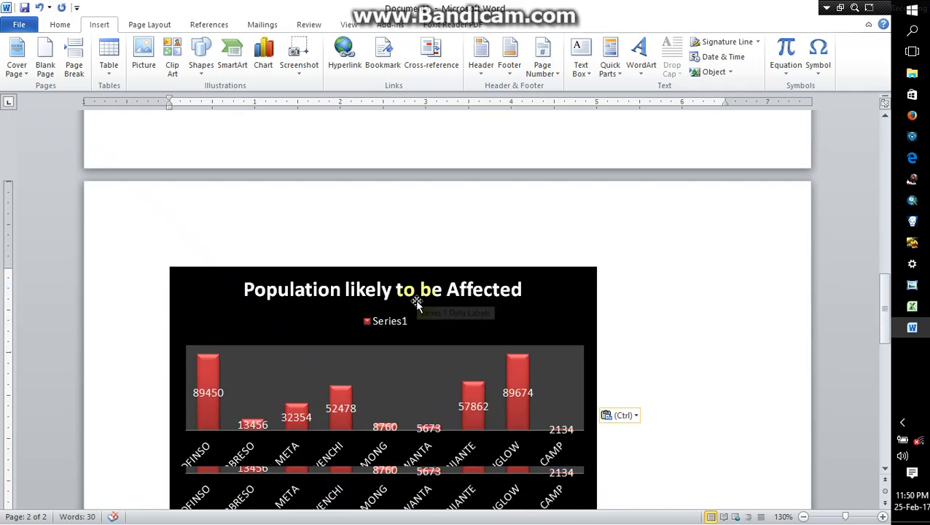
scroll(417, 304, down, 3)
scroll(409, 299, up, 6)
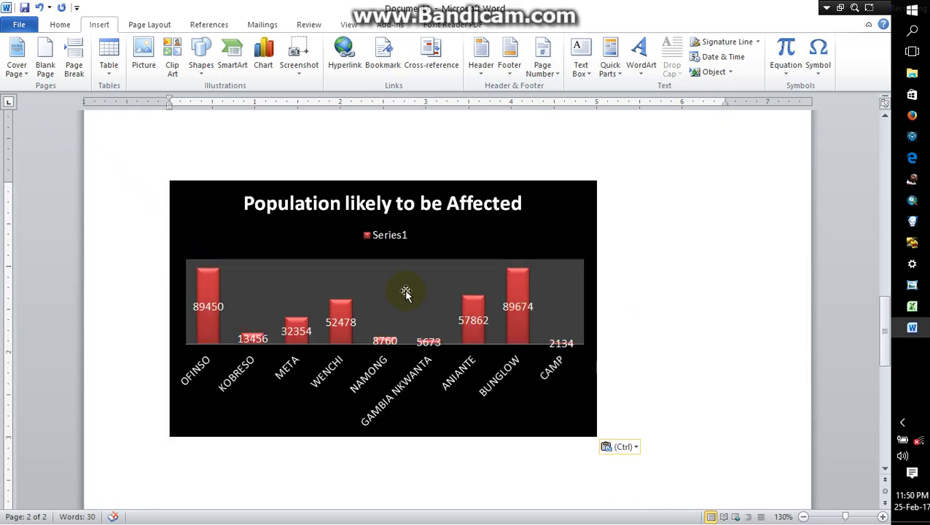
scroll(408, 292, up, 3)
scroll(408, 292, down, 5)
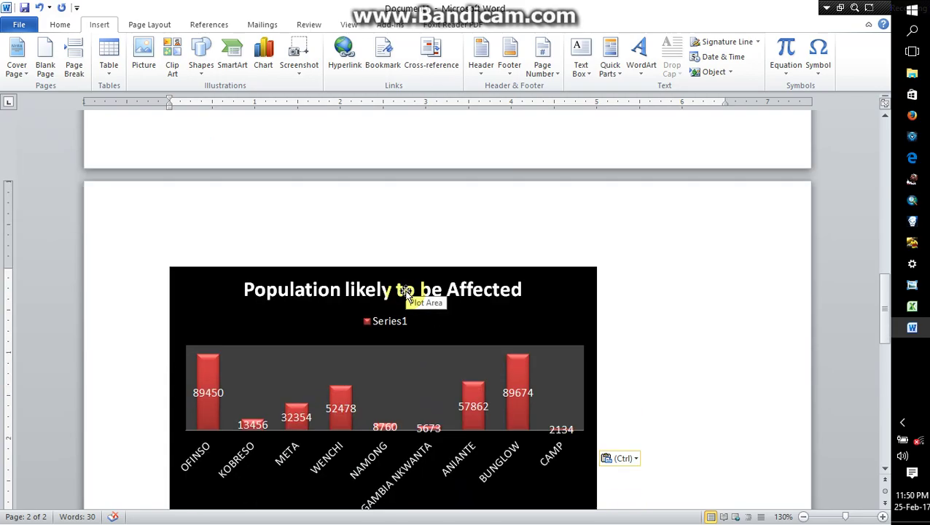
scroll(407, 293, up, 8)
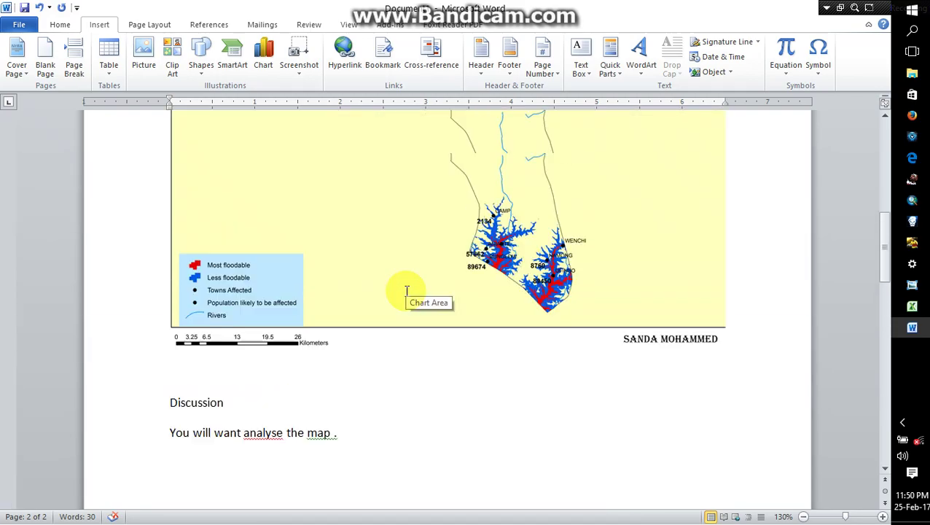
scroll(406, 299, down, 1)
scroll(406, 299, down, 3)
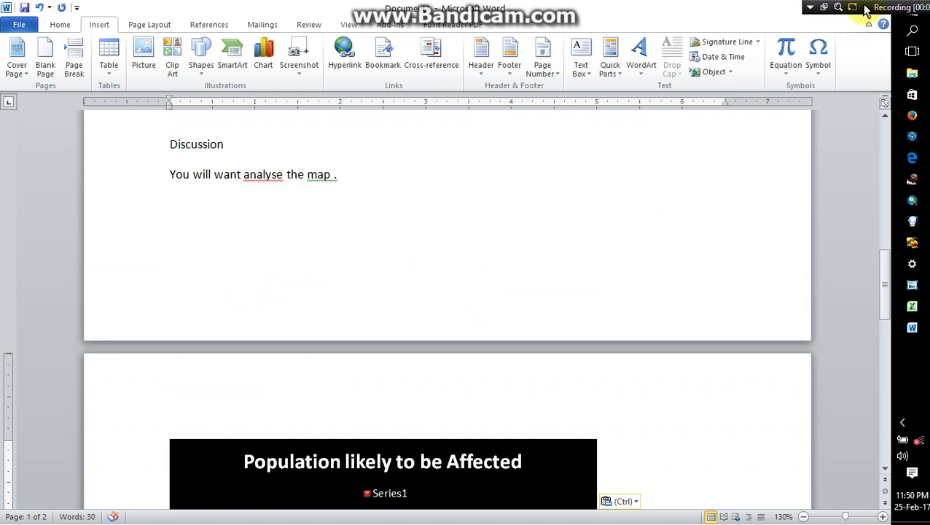
scroll(375, 210, up, 10)
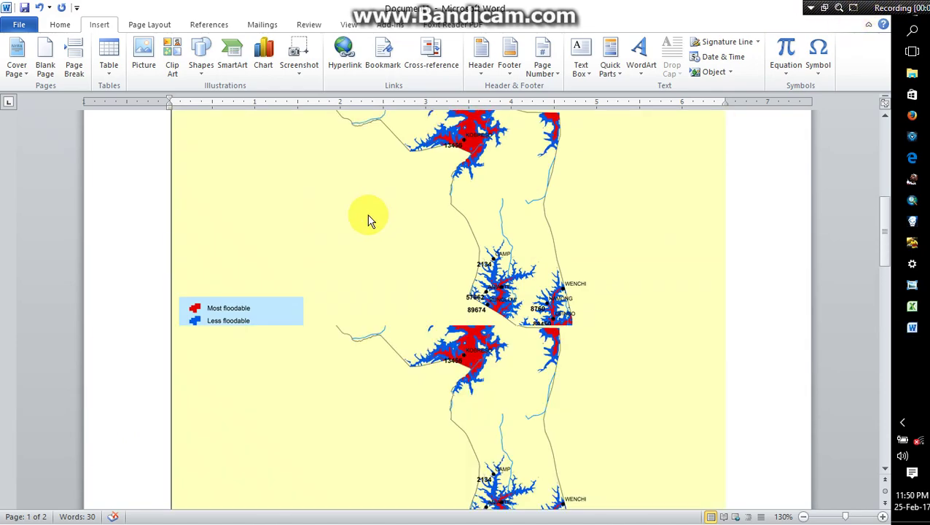
scroll(233, 239, up, 2)
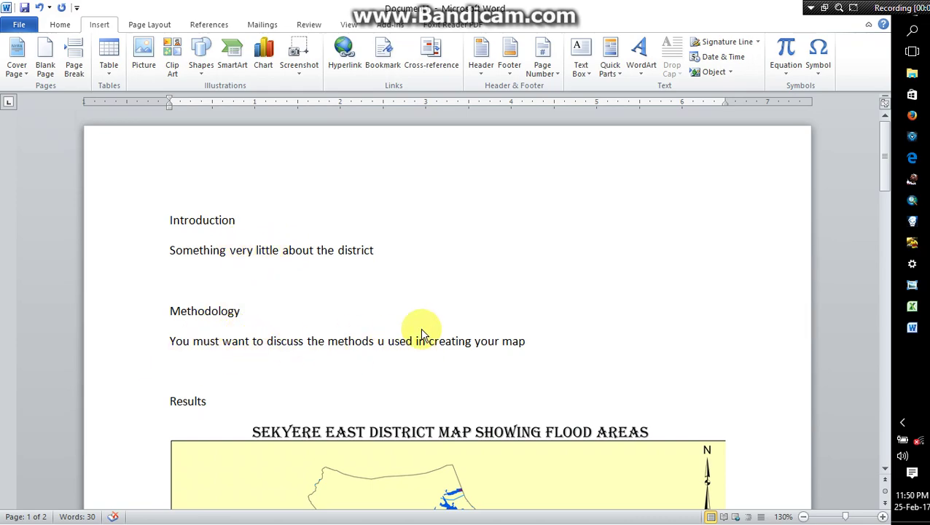
scroll(421, 337, down, 10)
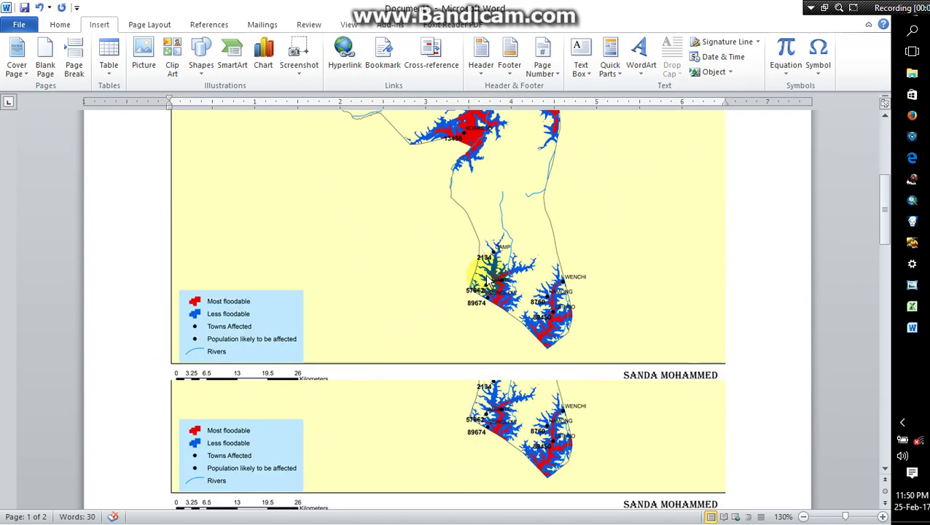
scroll(470, 251, down, 3)
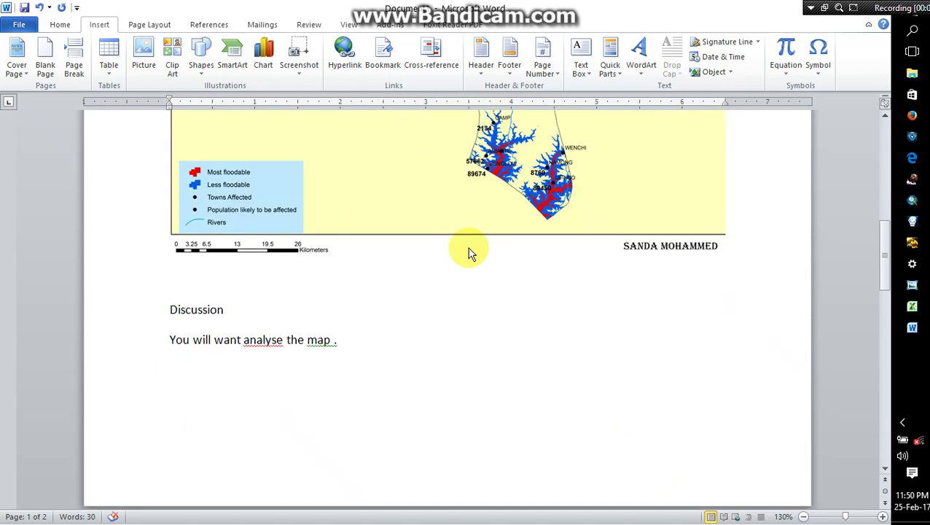
scroll(365, 306, down, 8)
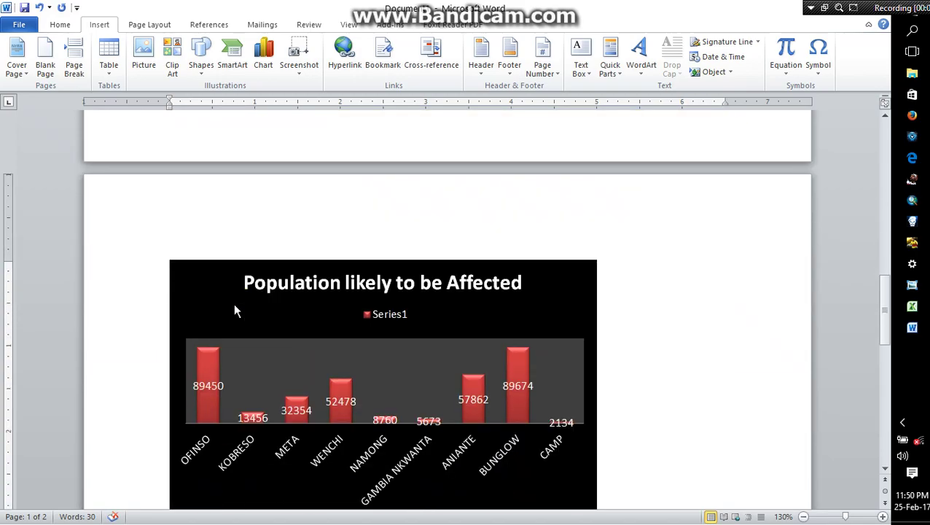
scroll(235, 306, up, 4)
scroll(285, 401, down, 1)
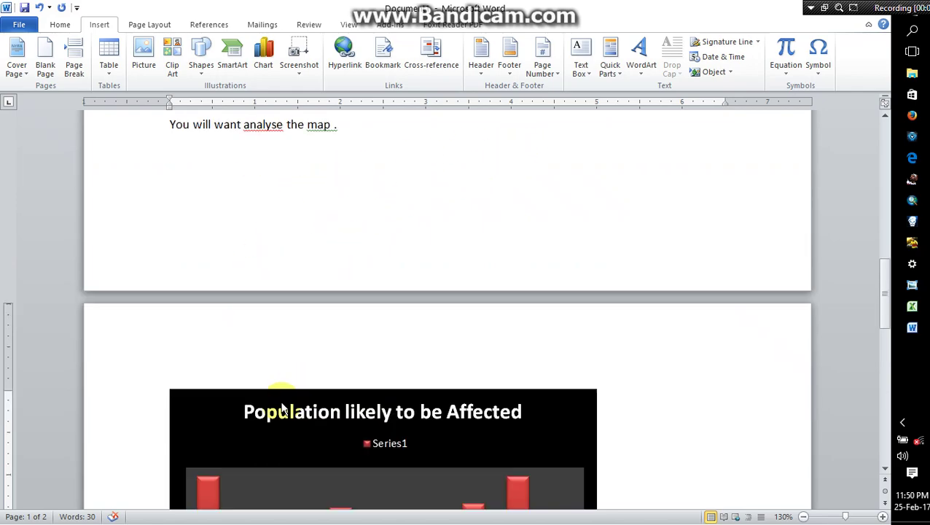
scroll(284, 407, down, 2)
scroll(313, 408, down, 2)
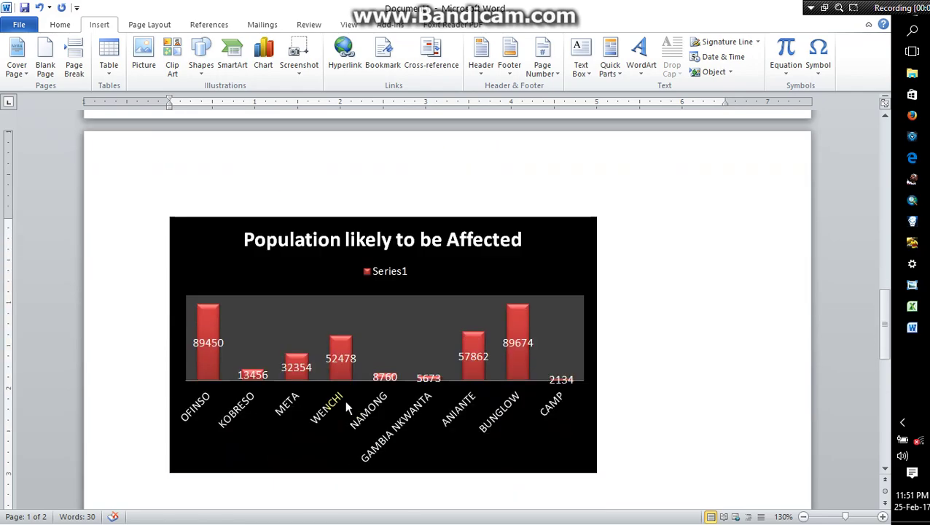
scroll(348, 408, down, 2)
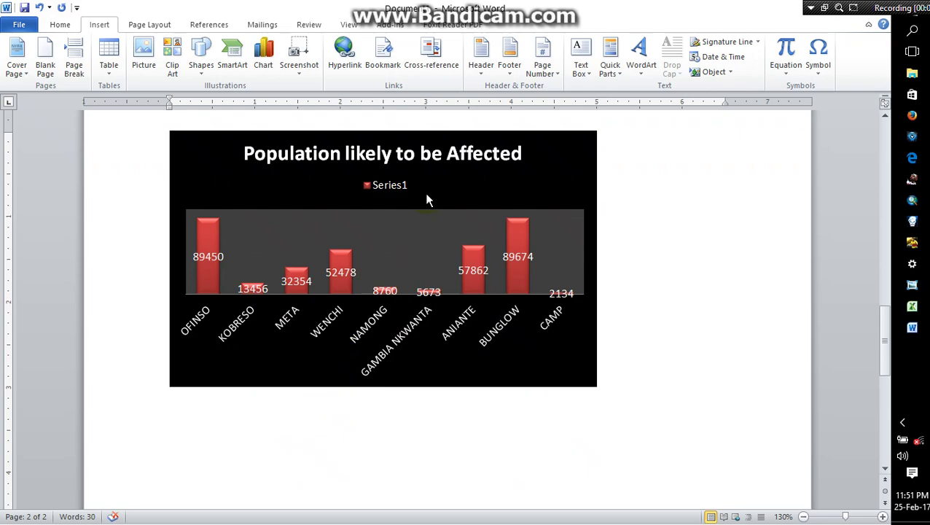